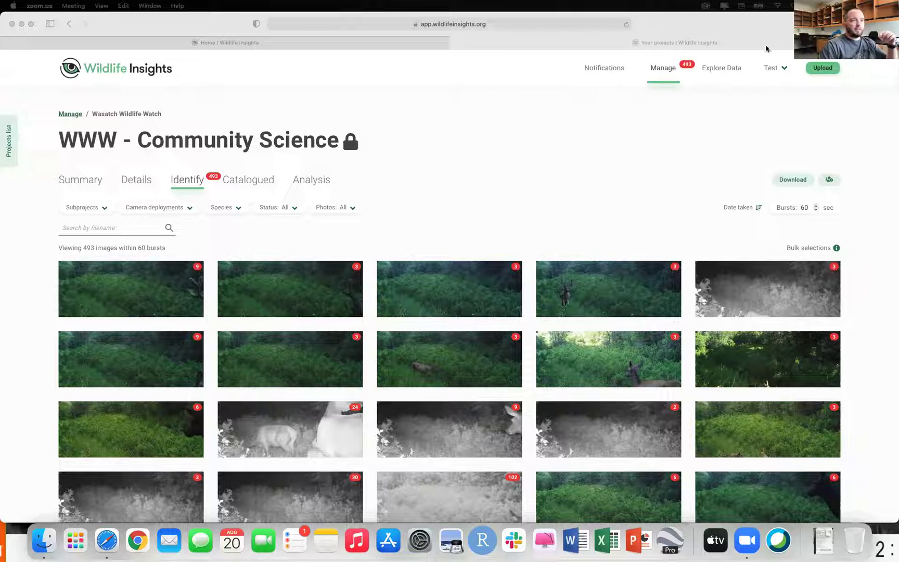
Step: Open the WWW - Community Science project from the managed projects and review its summary map, statistics and charts
click(612, 72)
click(660, 69)
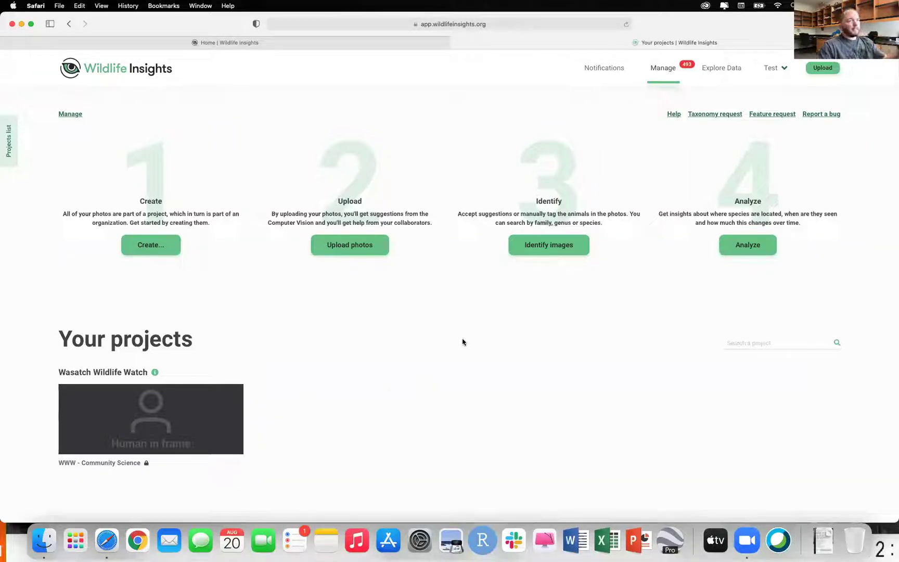
click(102, 463)
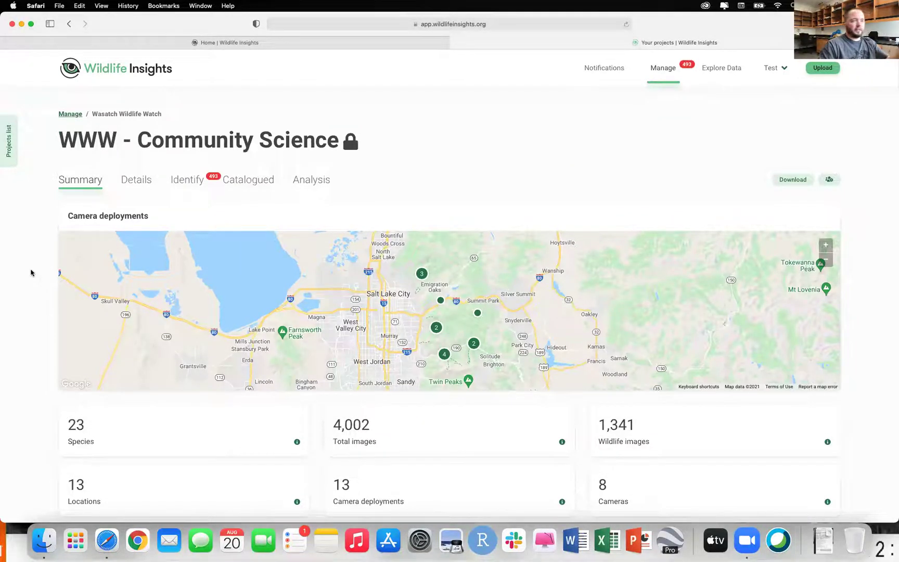
scroll(30, 272, down, 5)
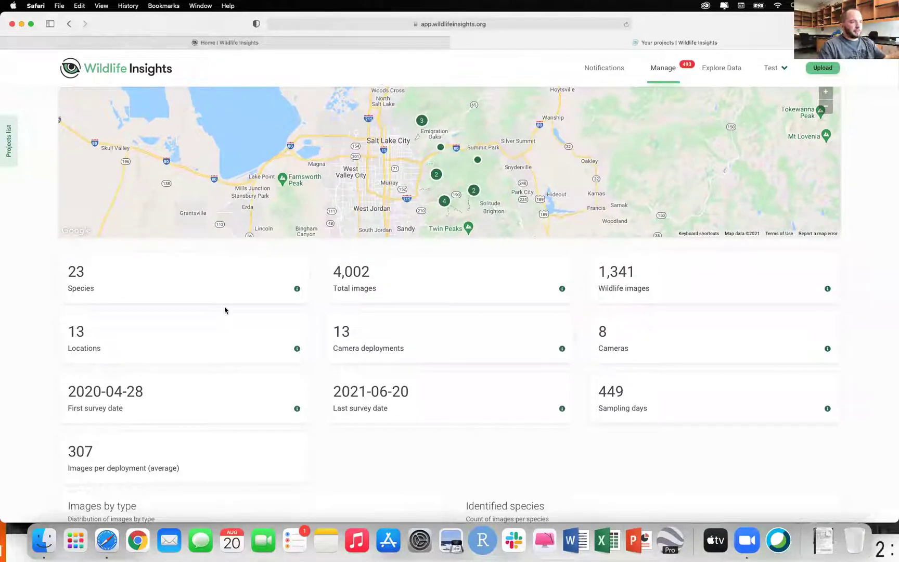
scroll(225, 310, down, 5)
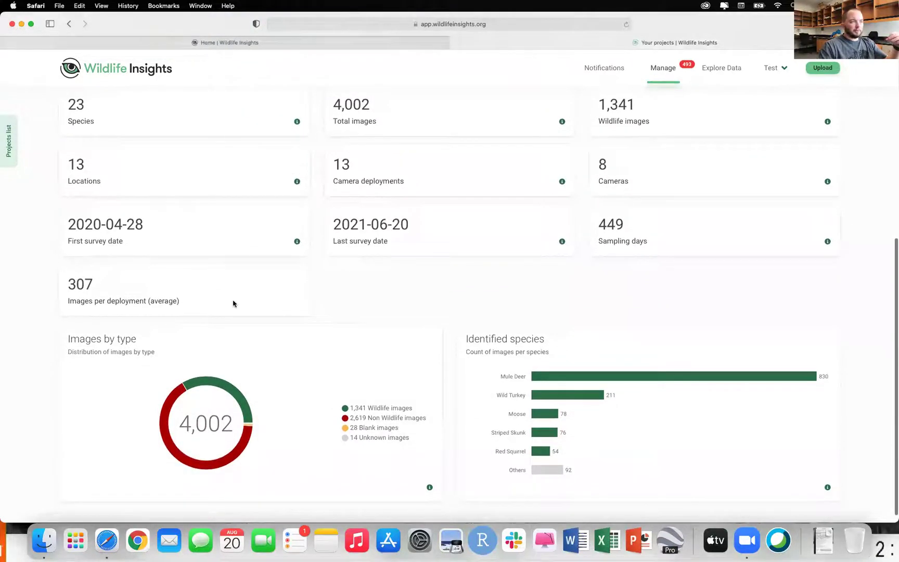
scroll(232, 303, up, 10)
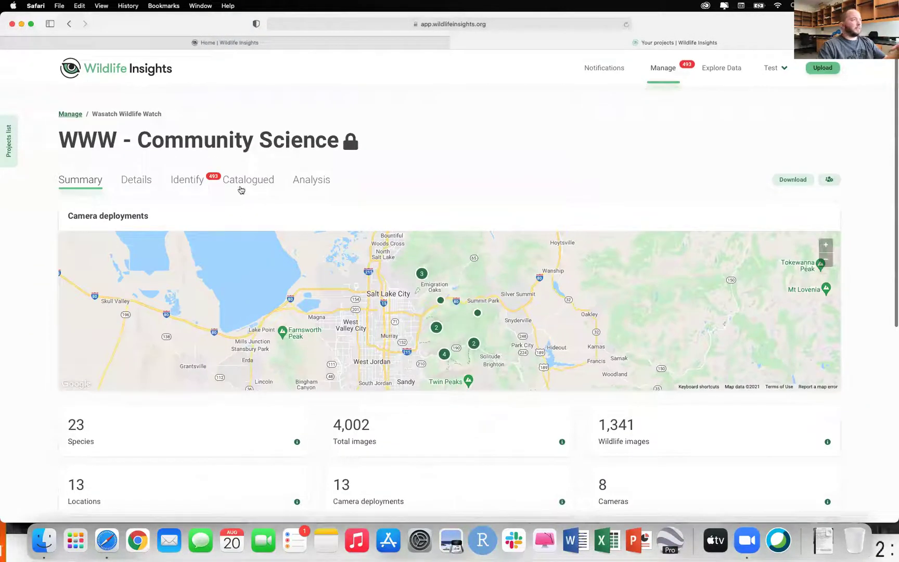
Step: Examine the project's details, including its settings, subprojects and locations, and check its analysis page
click(132, 181)
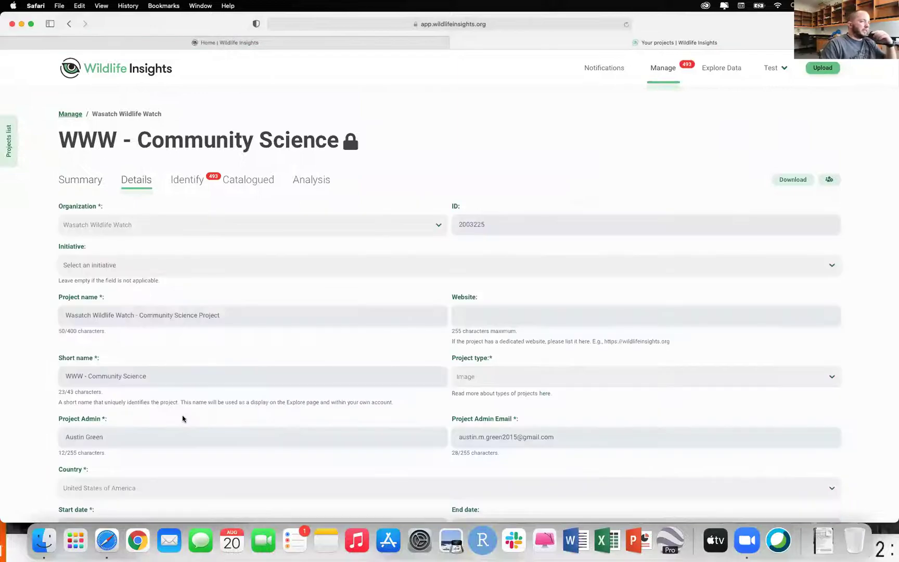
scroll(180, 411, down, 15)
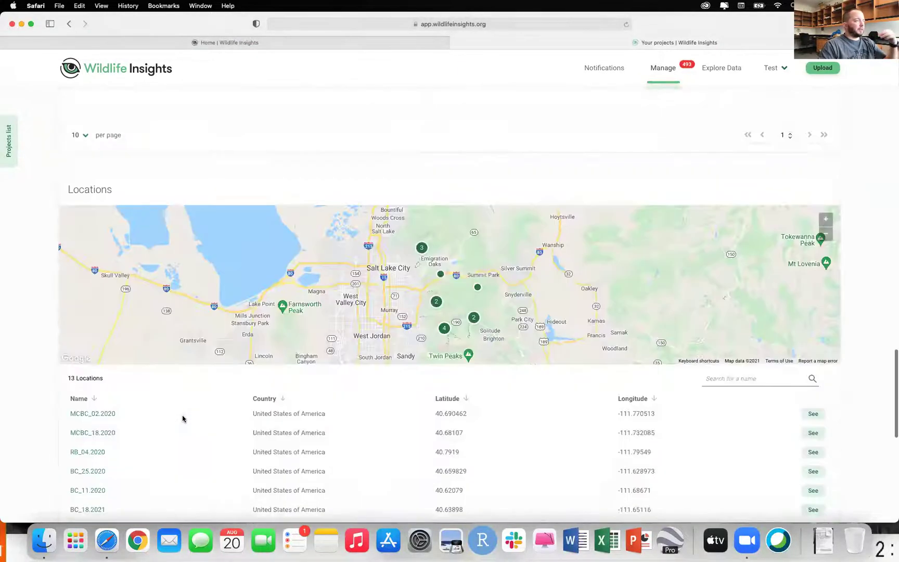
scroll(182, 418, down, 5)
scroll(182, 418, up, 10)
scroll(182, 418, up, 2)
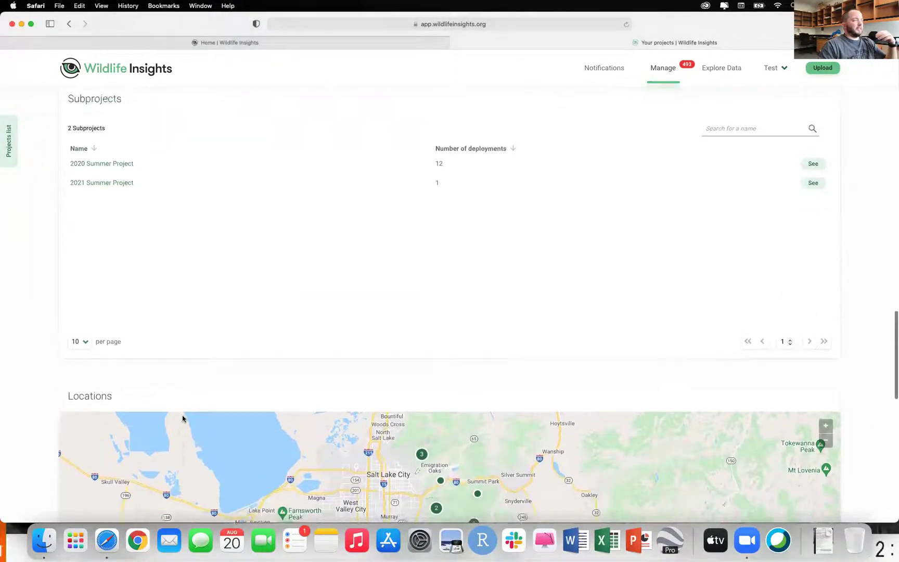
scroll(182, 417, down, 12)
scroll(182, 418, up, 10)
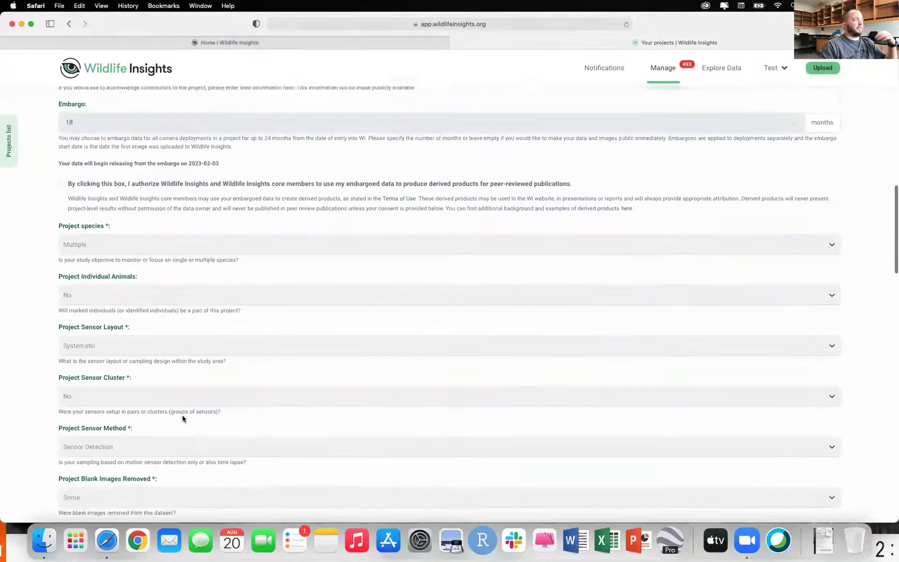
scroll(182, 418, up, 10)
scroll(182, 418, up, 5)
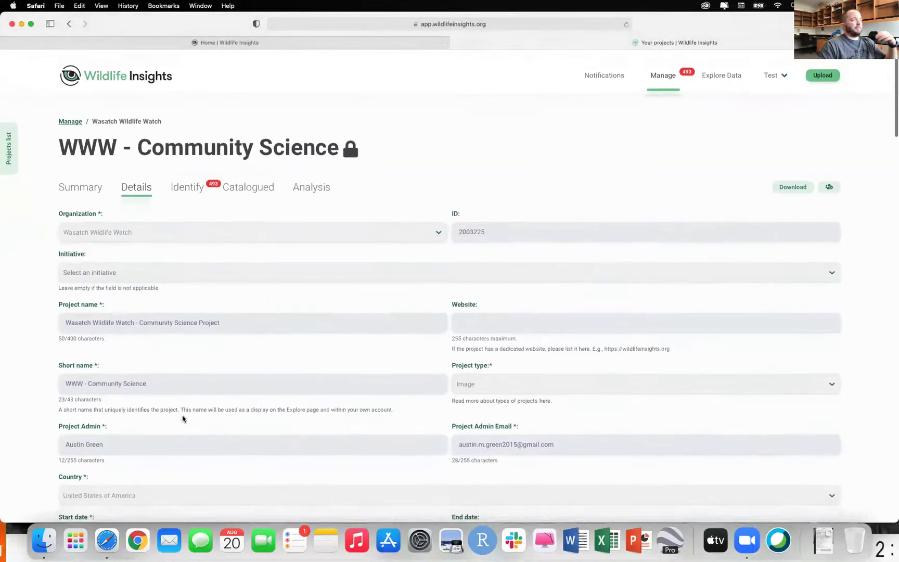
click(307, 182)
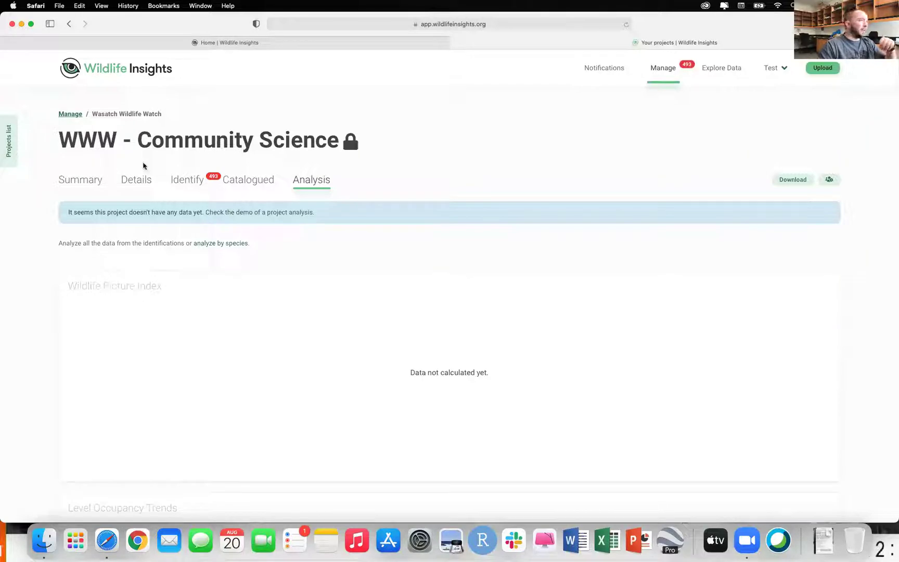
Step: Open the project's images awaiting identification and look through the camera deployments available for filtering
click(180, 181)
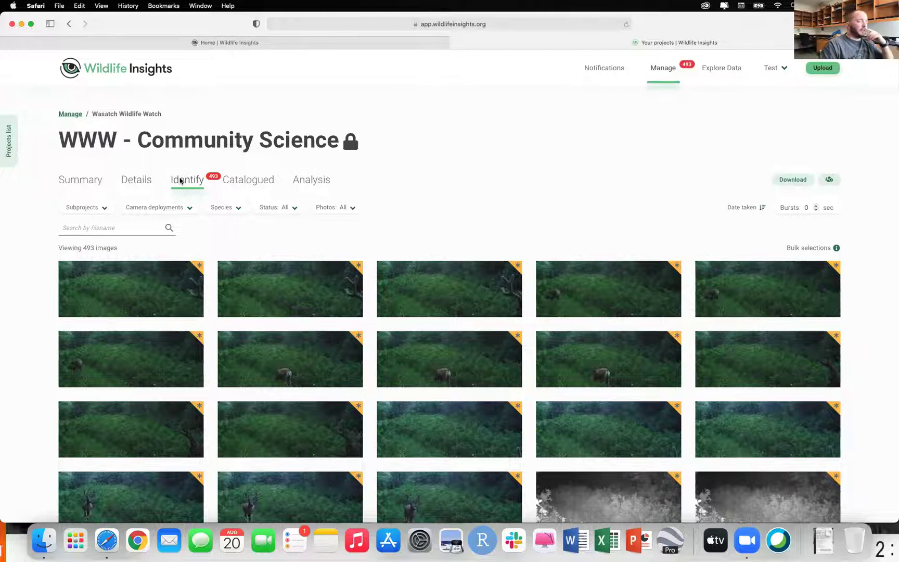
click(189, 208)
scroll(153, 338, down, 5)
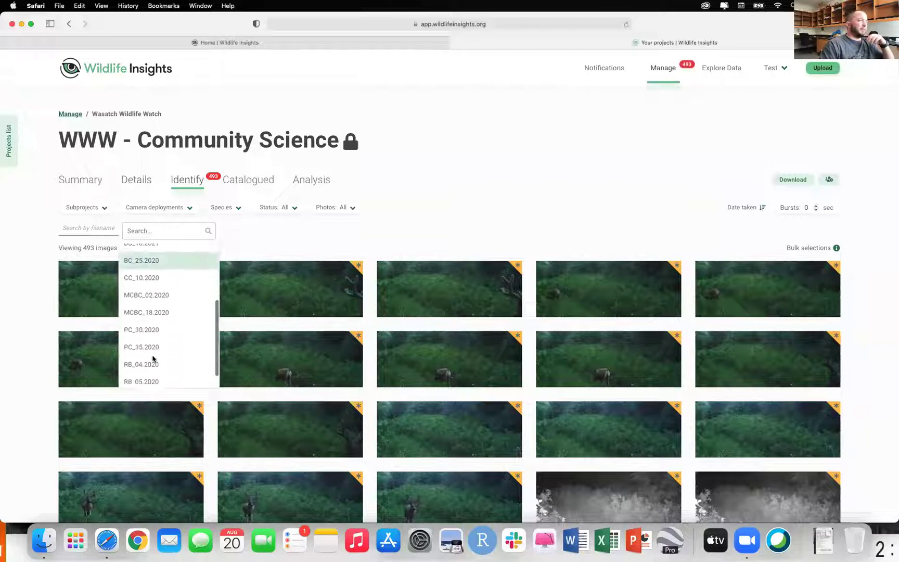
click(264, 254)
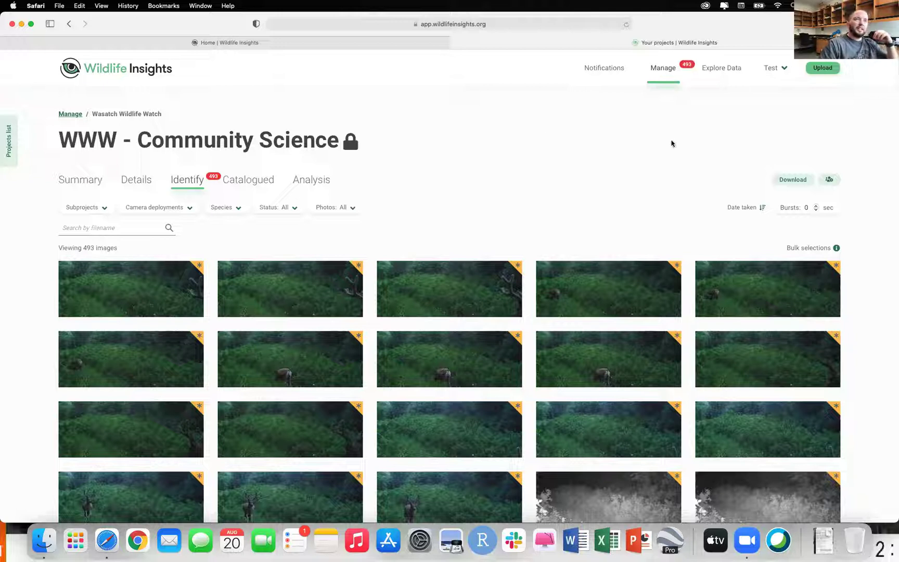
Step: Start an image upload and choose every photo in the Wildlife folder, from 07090013.JPG through 08130479.JPG
click(820, 69)
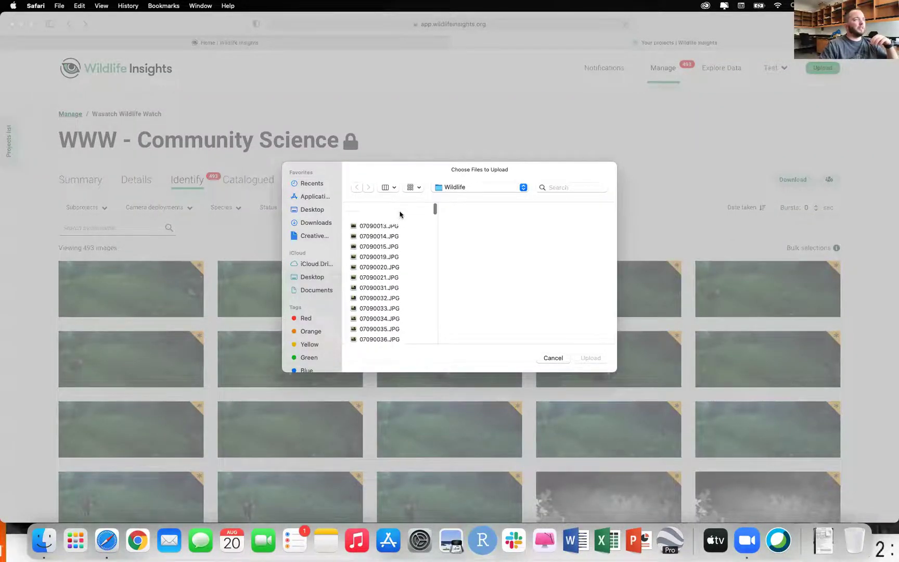
click(389, 212)
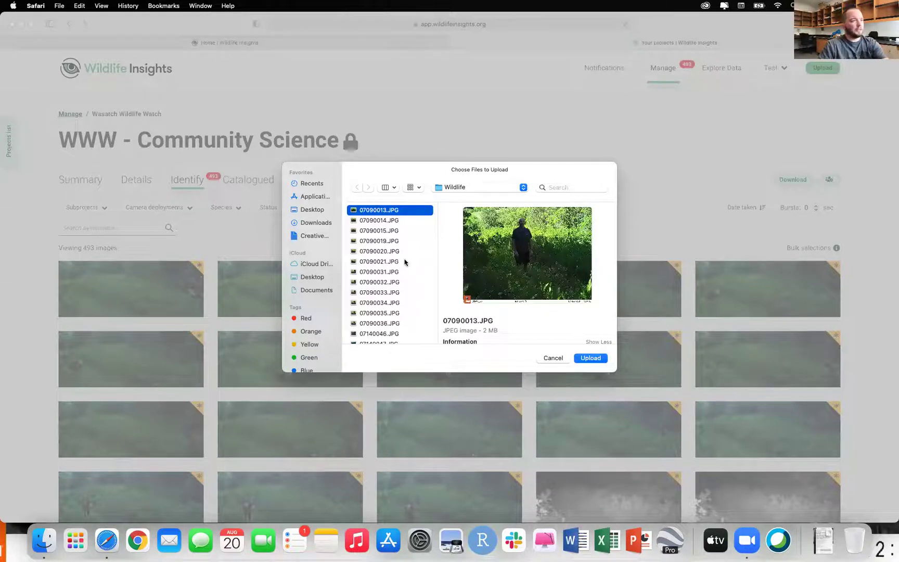
scroll(403, 260, down, 15)
scroll(403, 261, down, 15)
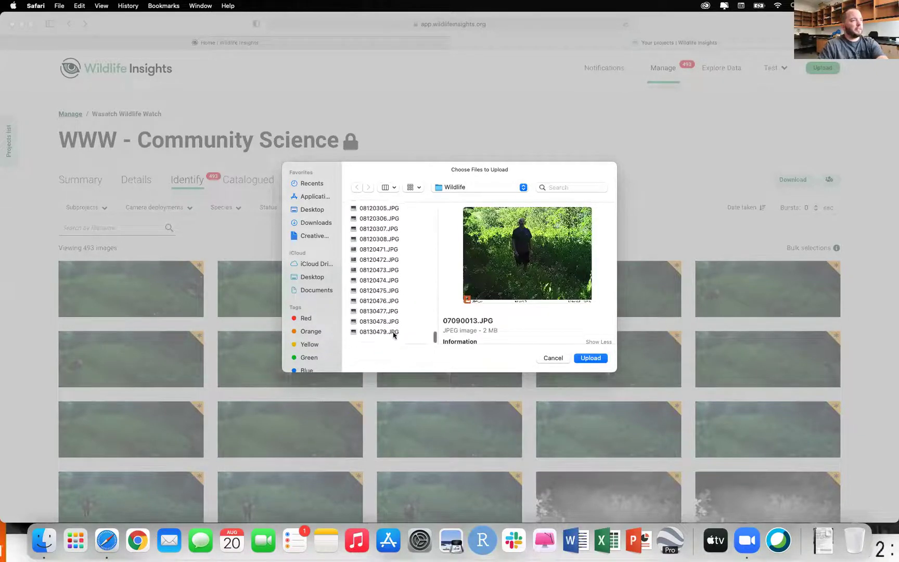
shift+click(393, 334)
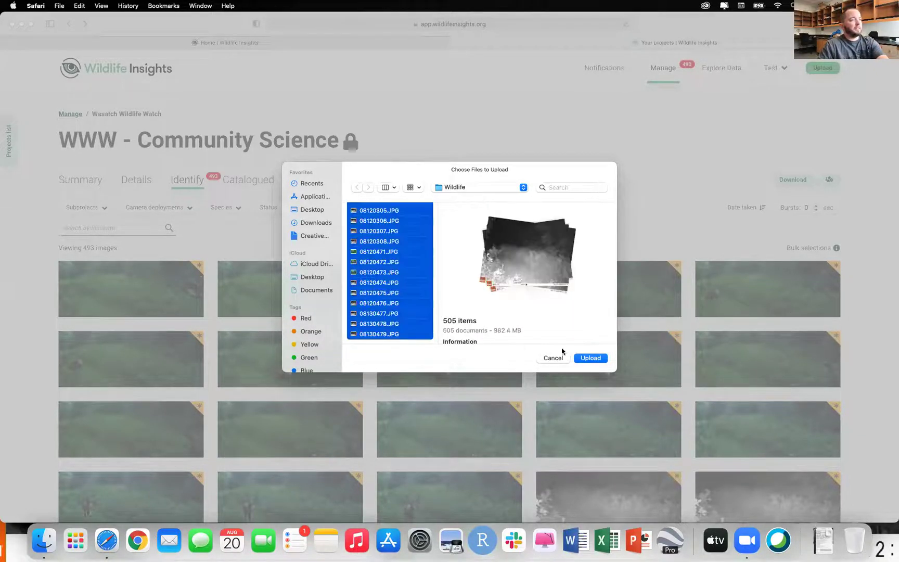
click(588, 358)
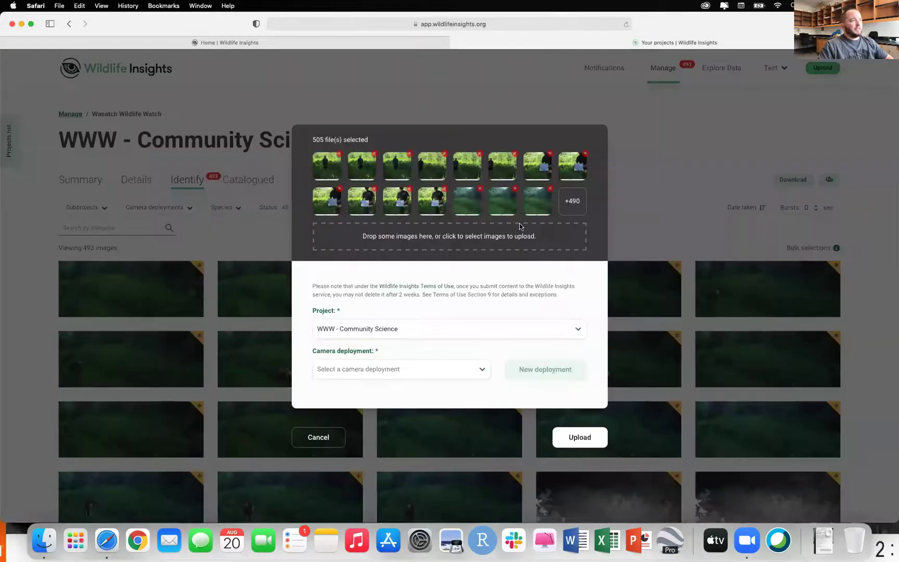
Step: Assign the selected photos to camera deployment PC_35.2020 and cancel the upload
click(365, 370)
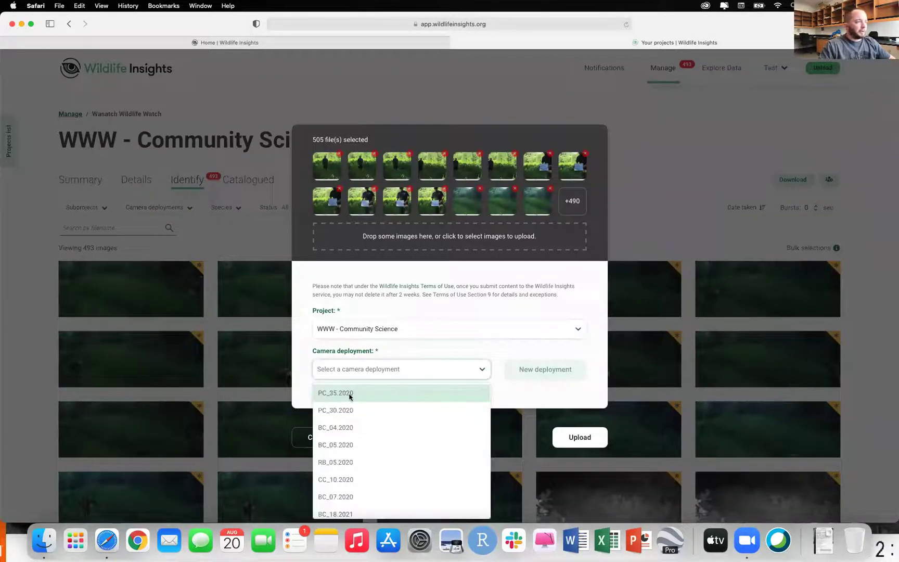
click(349, 394)
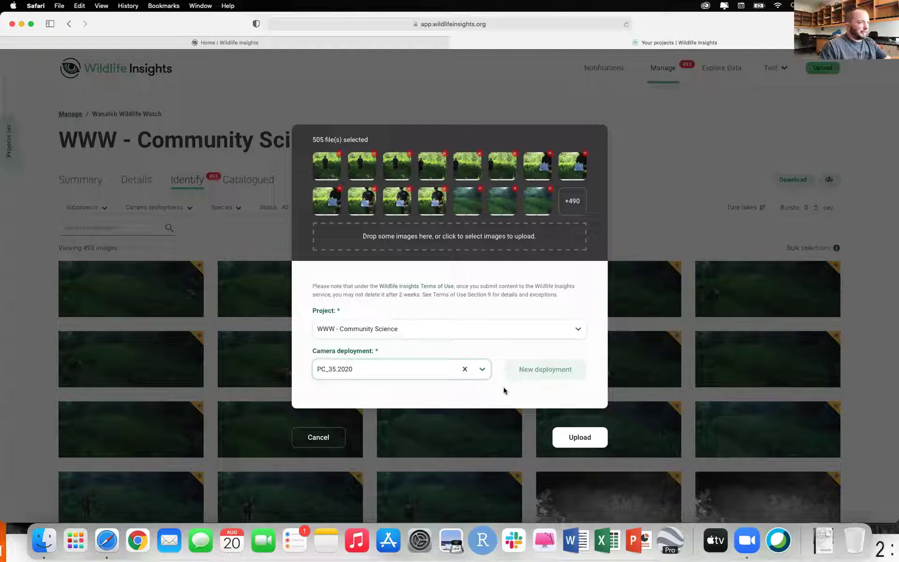
click(322, 438)
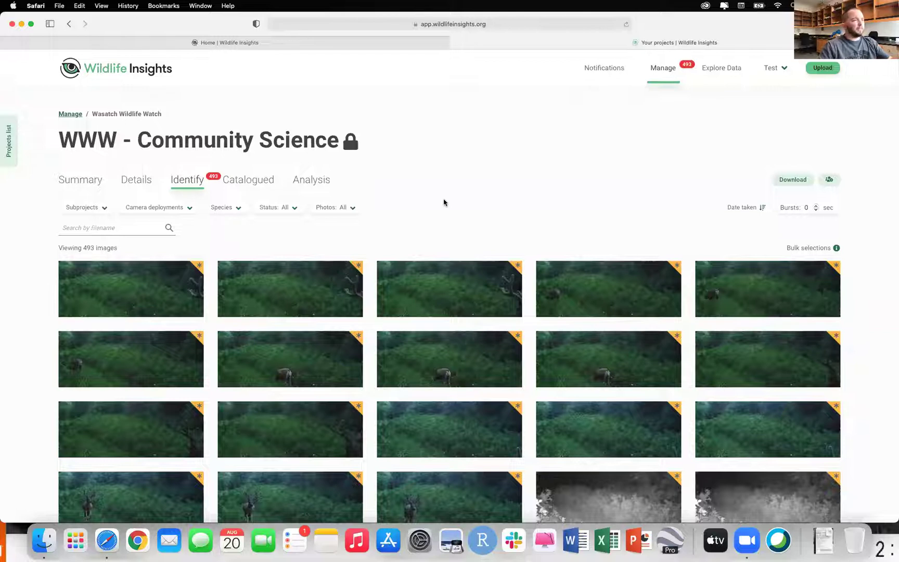
Step: Browse the unidentified images, open the first one and confirm that every animal has a bounding box
scroll(443, 203, down, 2)
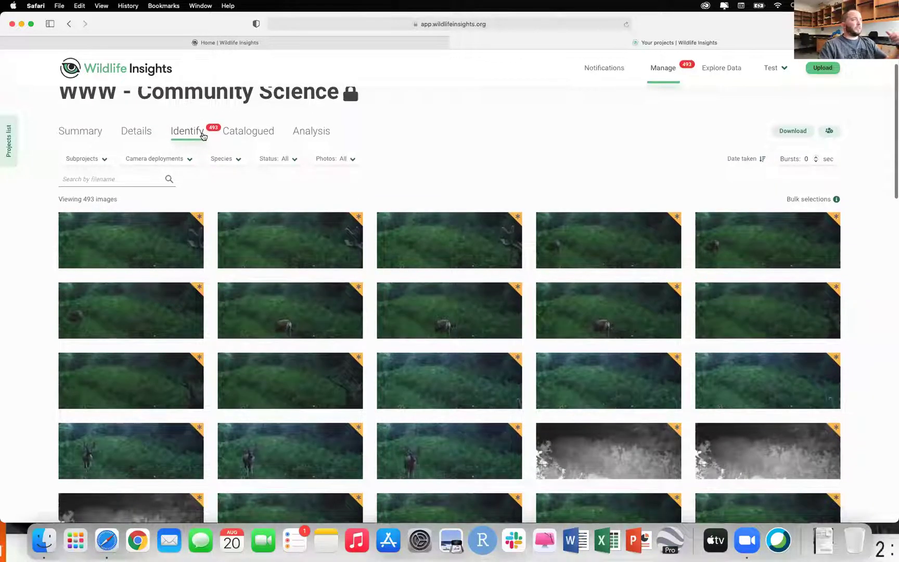
scroll(444, 174, down, 8)
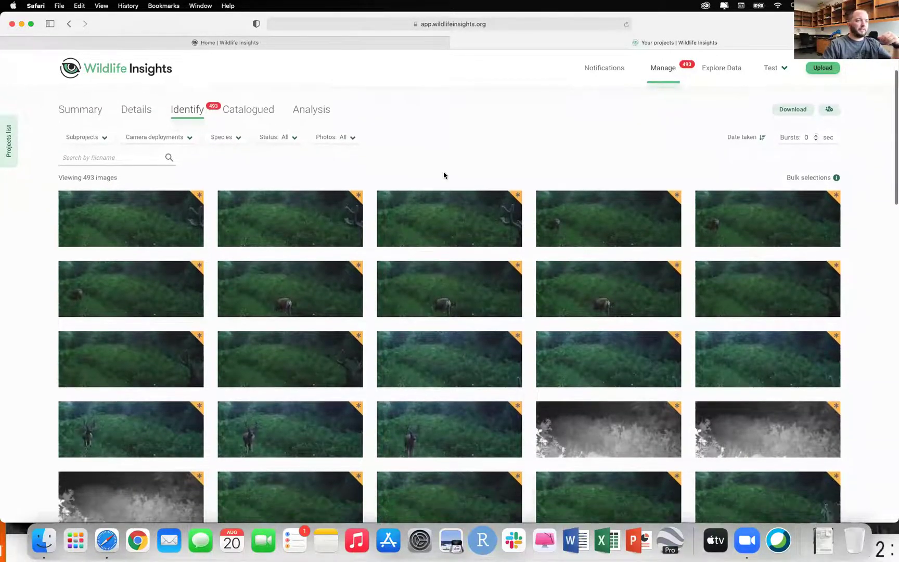
scroll(444, 174, down, 20)
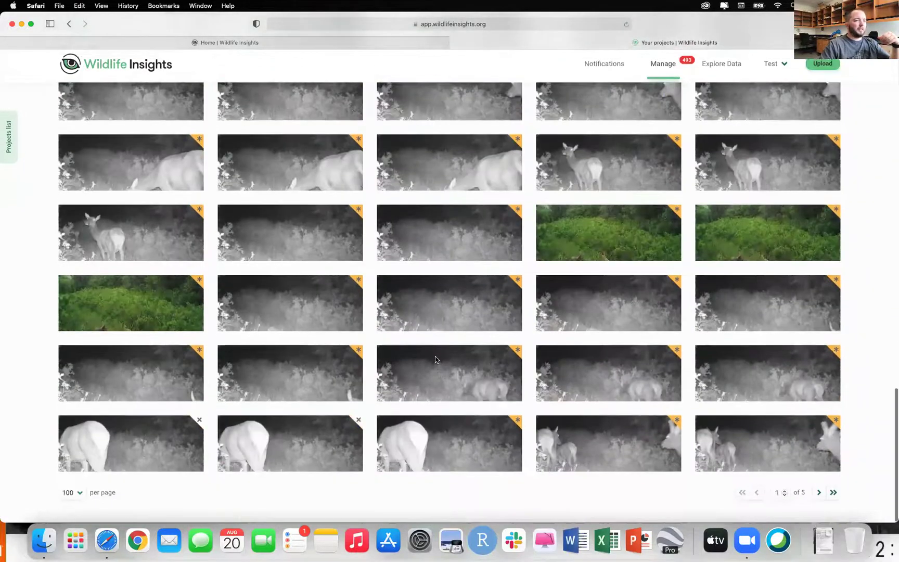
scroll(435, 357, up, 20)
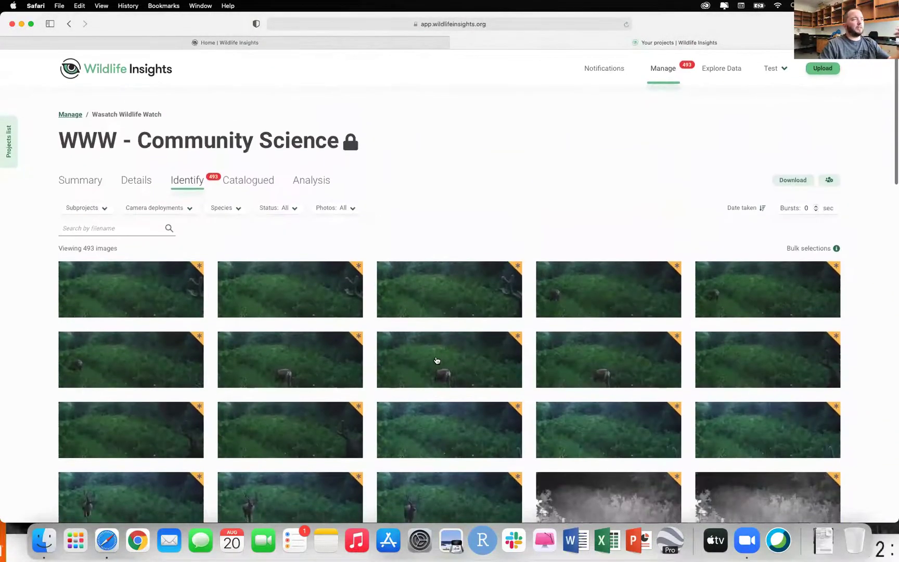
click(135, 294)
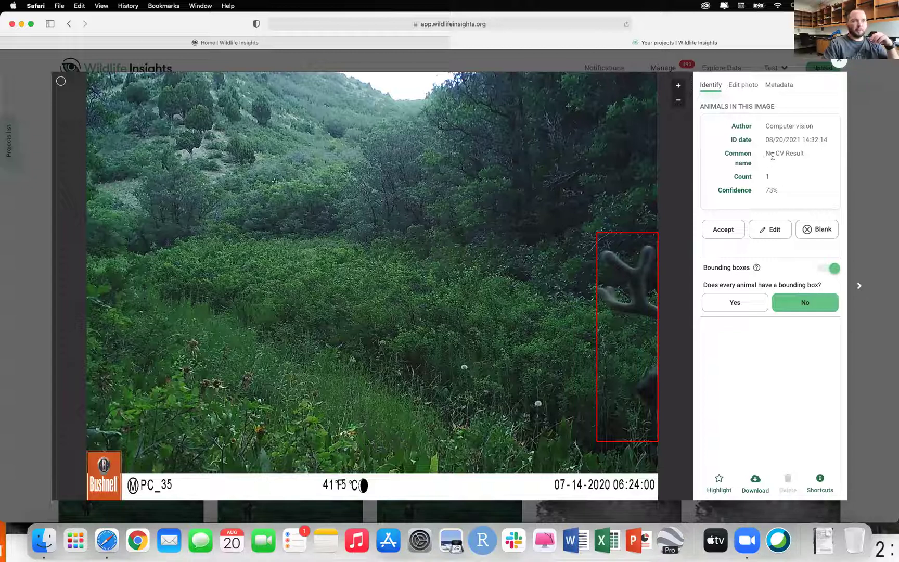
click(733, 302)
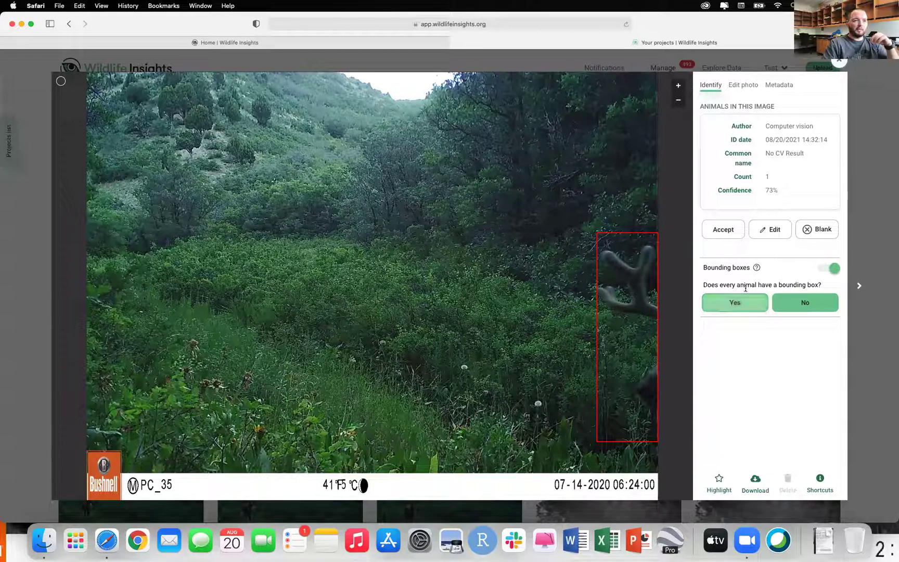
click(733, 306)
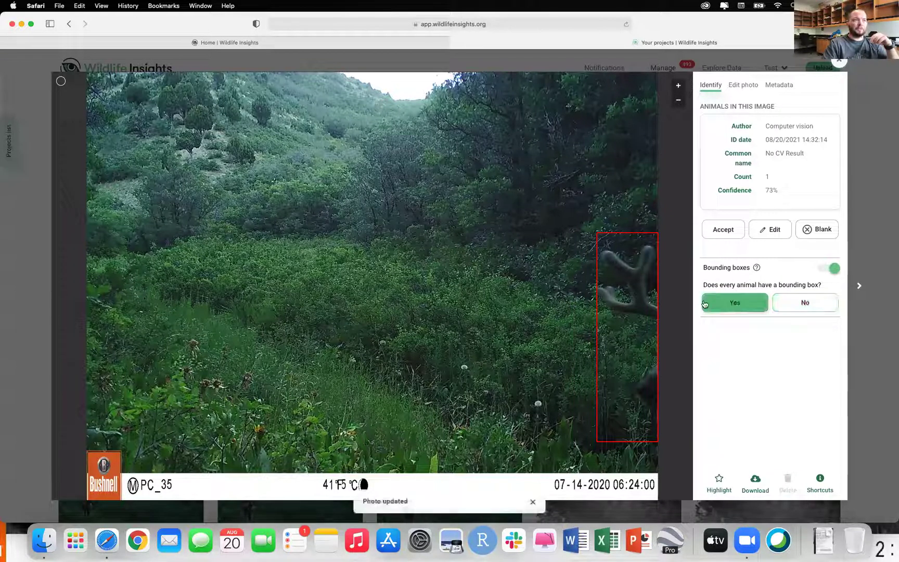
Step: Edit the image's identification and set the animal to Mule Deer
click(767, 229)
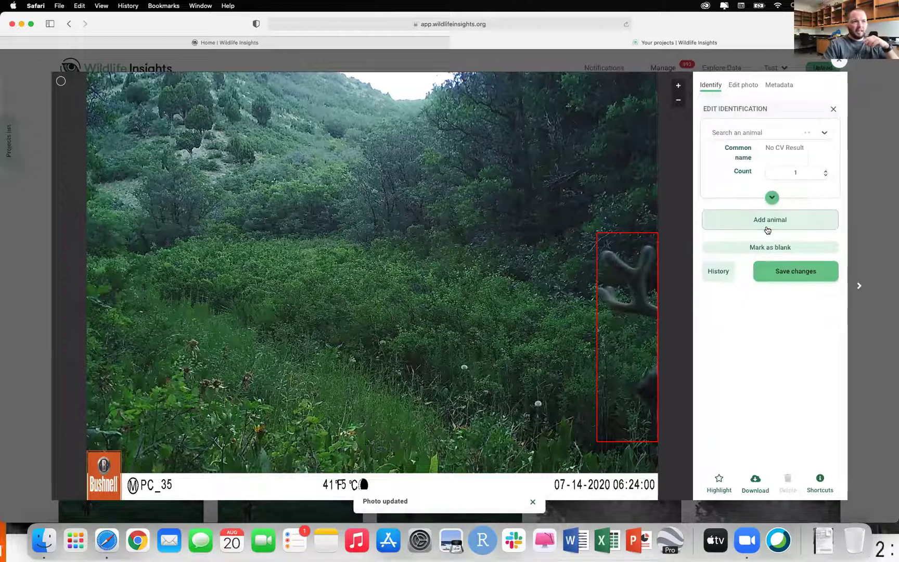
click(773, 133)
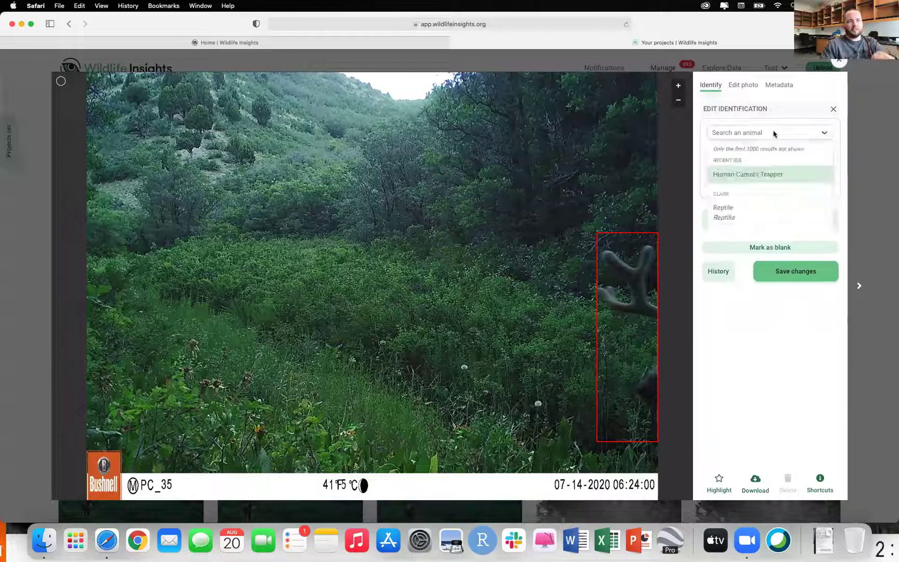
text(mule)
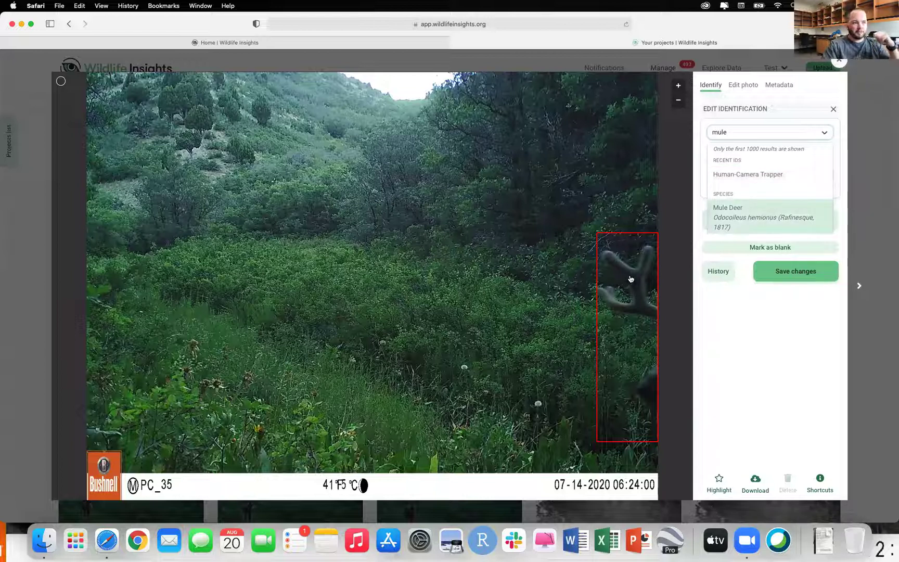
click(739, 208)
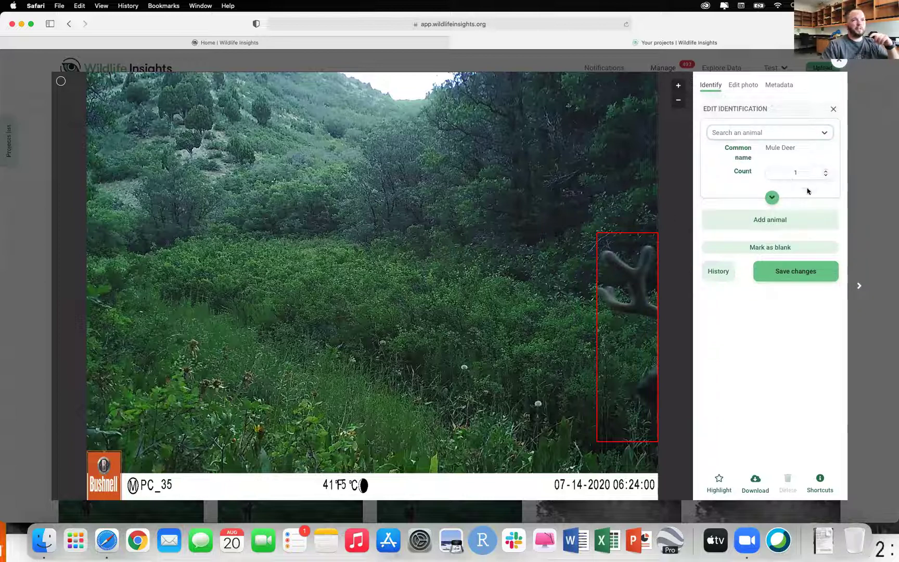
Step: Review the Sex and Relative age options in the animal's additional details and save the Mule Deer identification
click(772, 197)
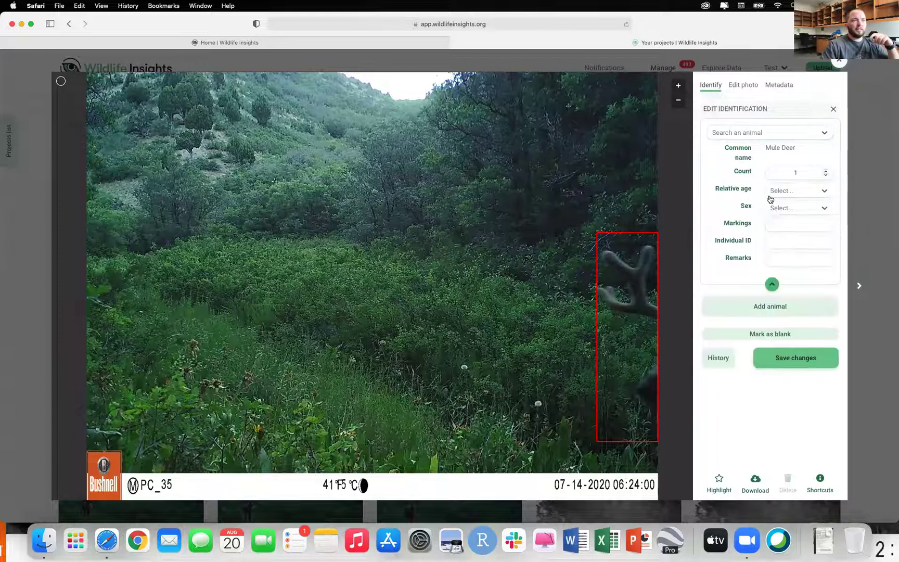
click(804, 208)
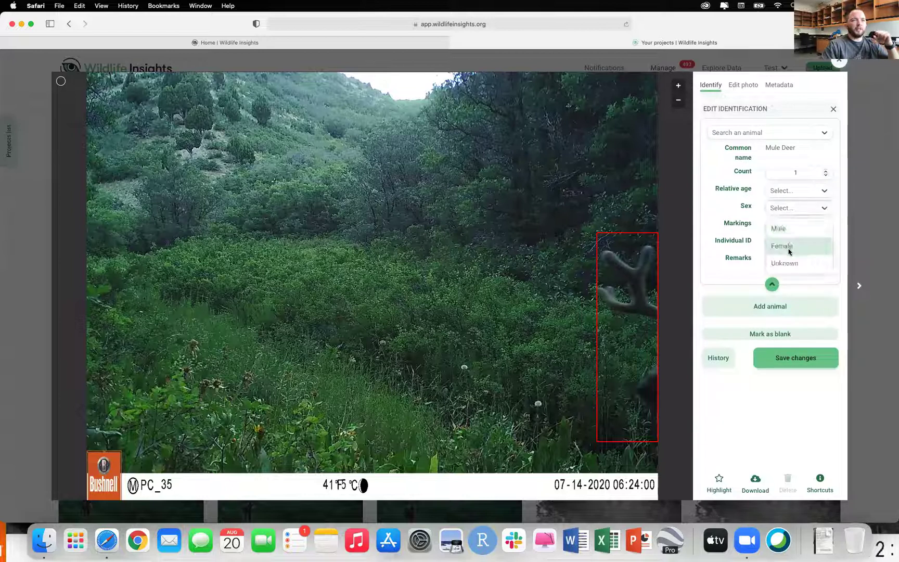
click(796, 191)
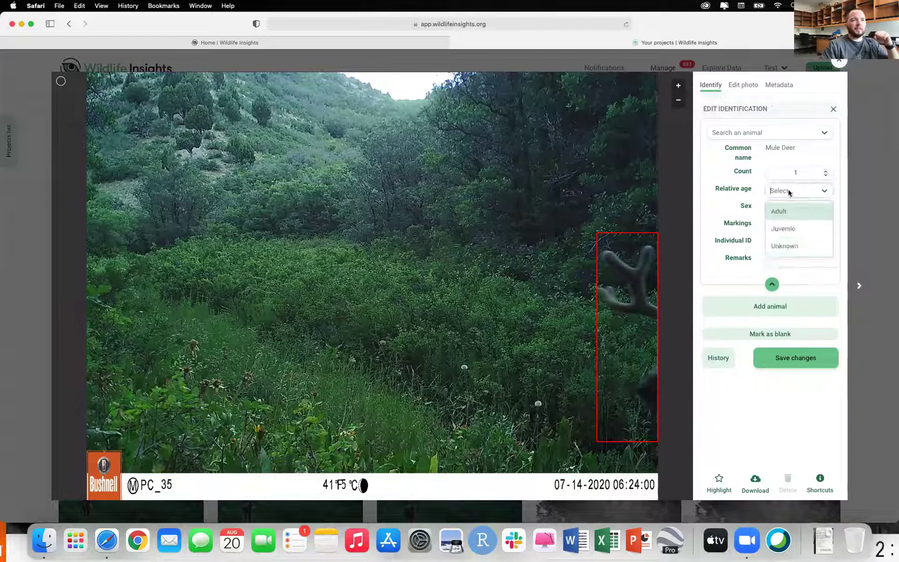
click(772, 285)
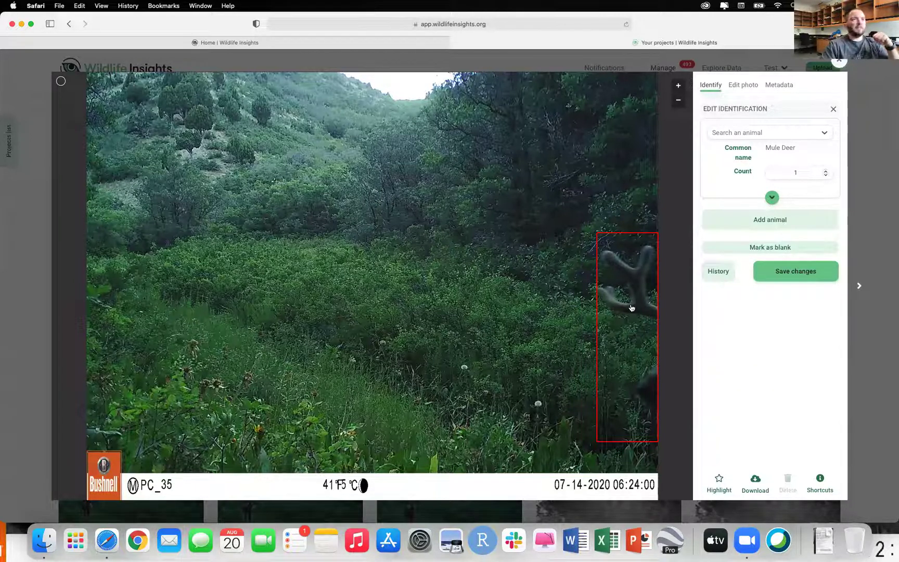
click(791, 272)
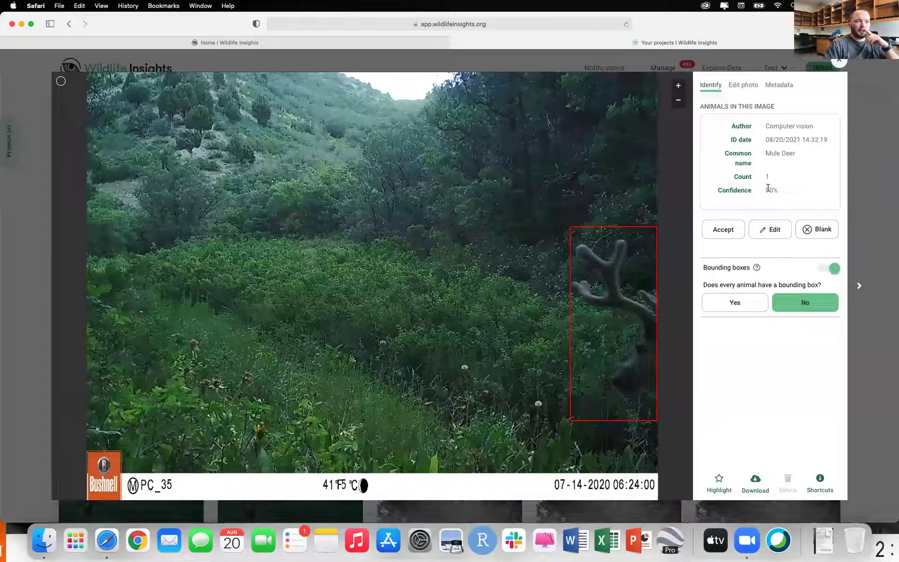
Step: Confirm that every animal has a bounding box, toggle the boxes off and on, and accept the Mule Deer identification
click(730, 308)
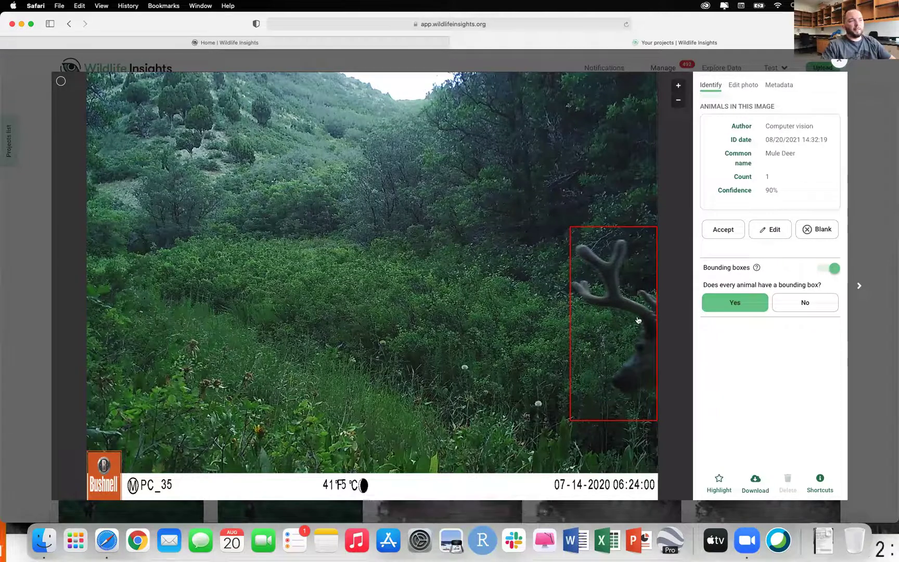
mouse_move(756, 268)
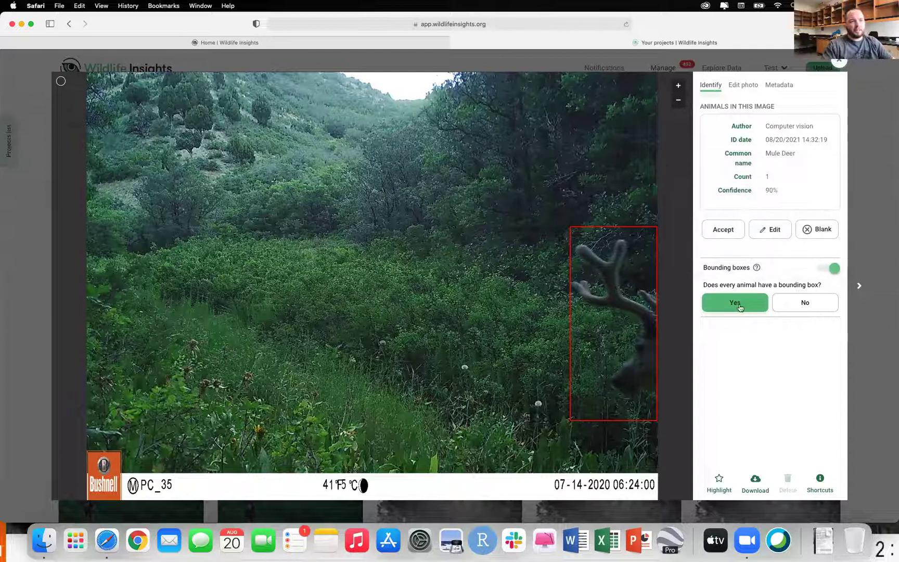
click(834, 269)
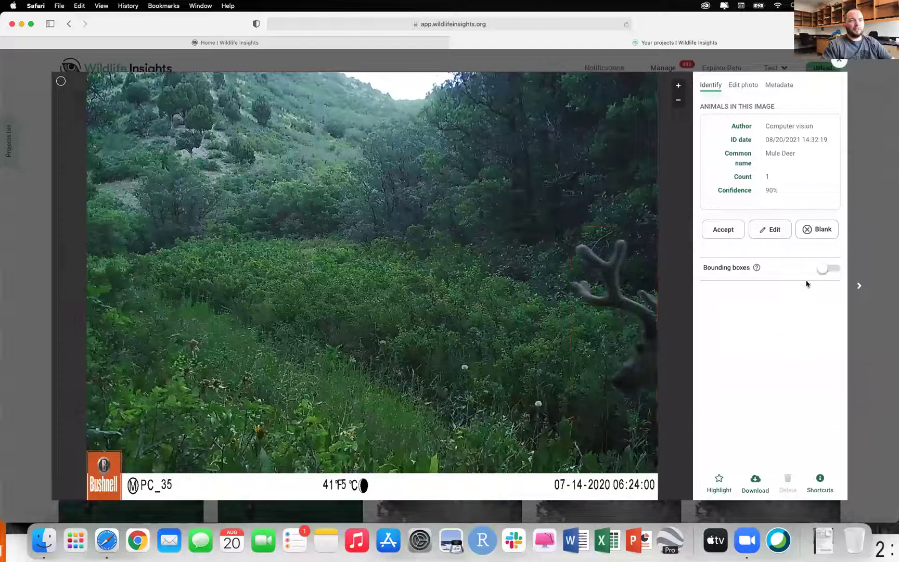
click(821, 271)
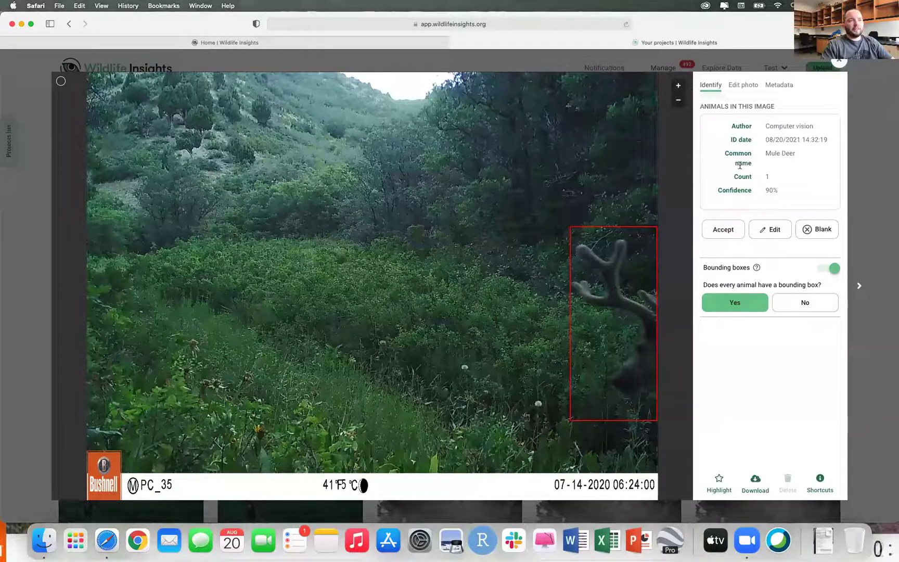
click(721, 231)
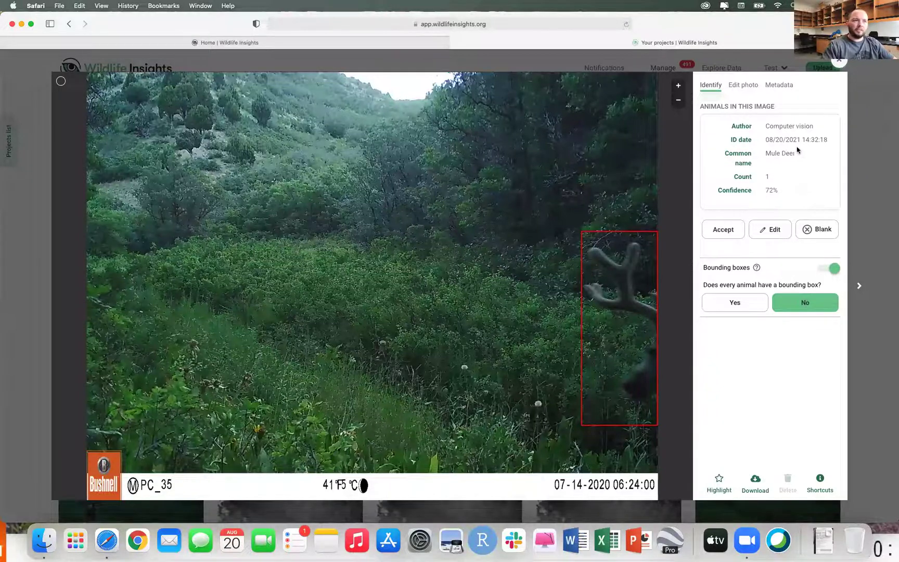
Step: Confirm the bounding boxes on this Mule Deer image, accept its identification and return to the image overview
click(733, 302)
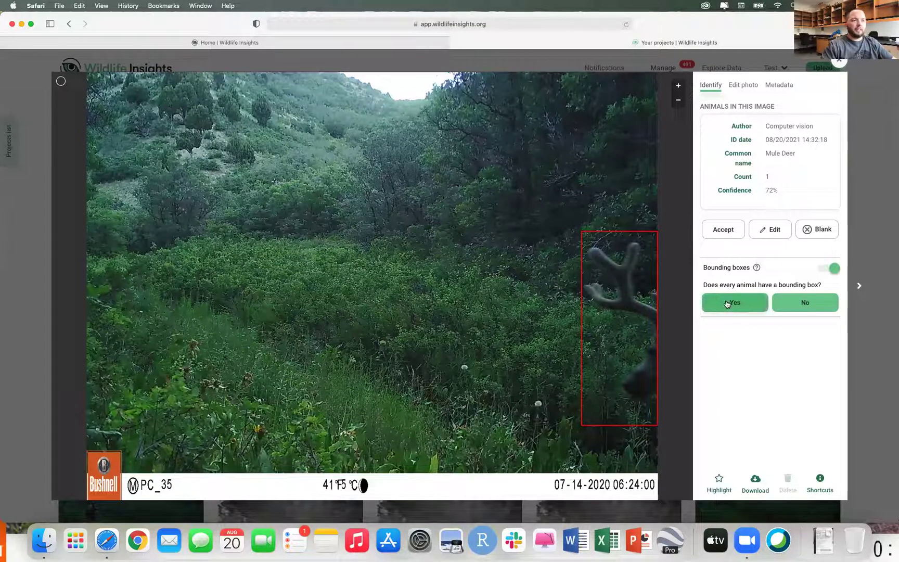
click(721, 232)
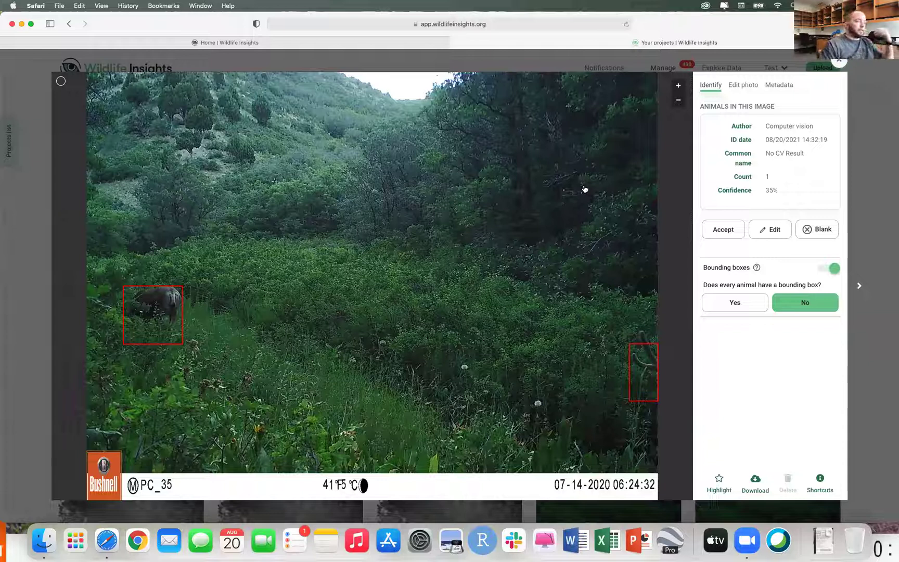
click(839, 63)
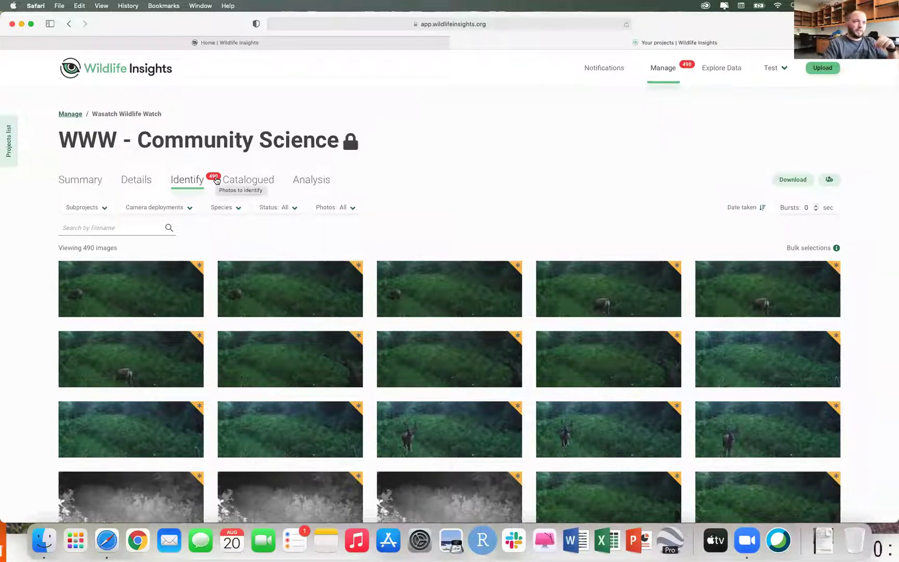
Step: Group the unidentified images into 60-second bursts and look through the grouped list
click(807, 207)
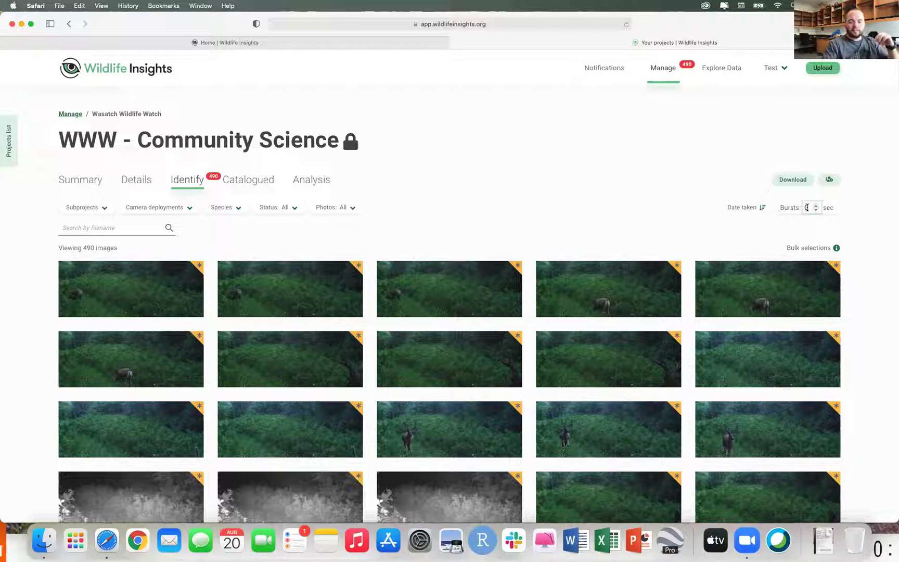
text(60)
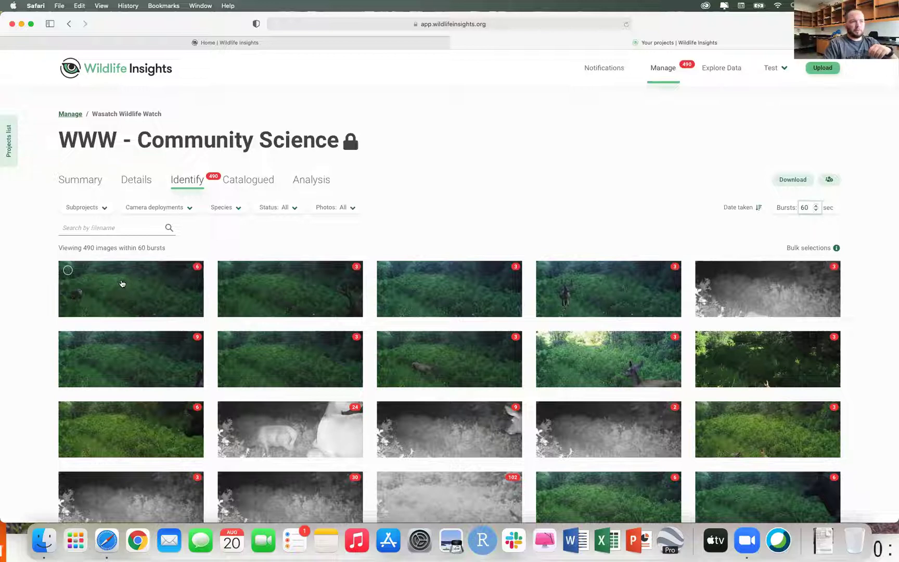
scroll(121, 285, down, 2)
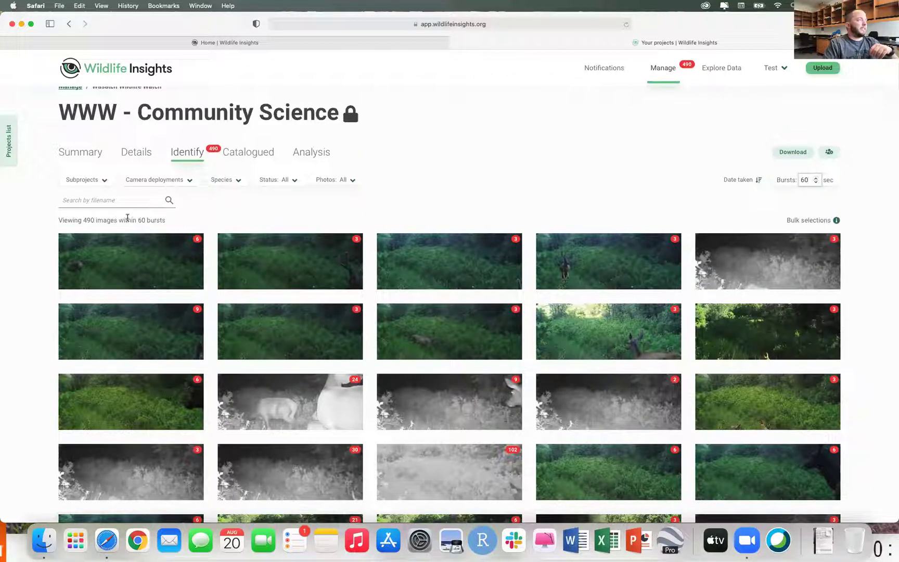
scroll(162, 270, down, 15)
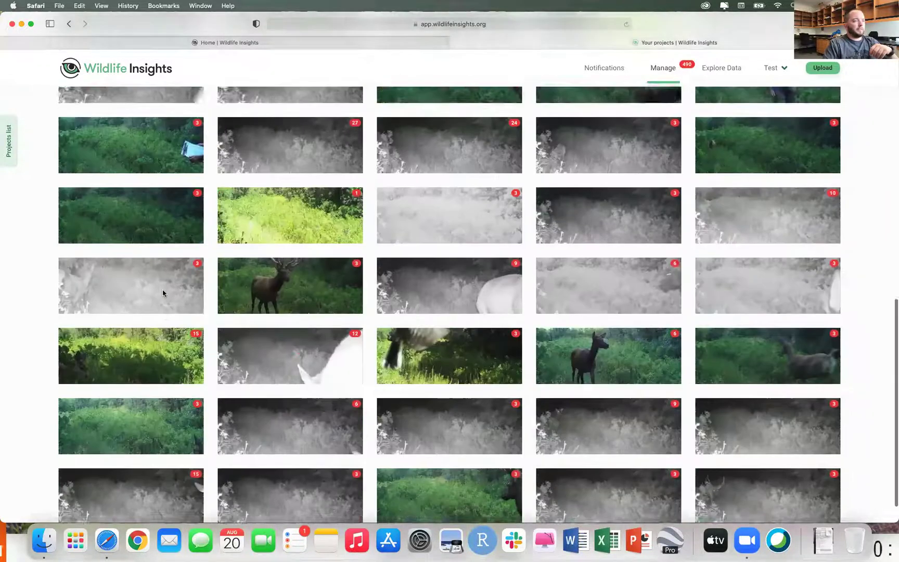
scroll(163, 293, up, 15)
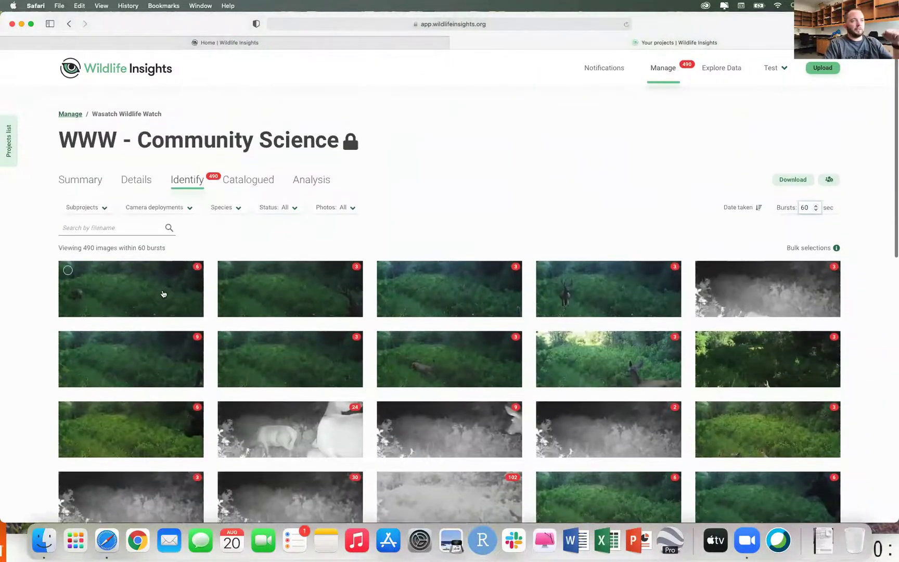
Step: Open the first burst and compare its images in the large and small grid sizes
click(137, 281)
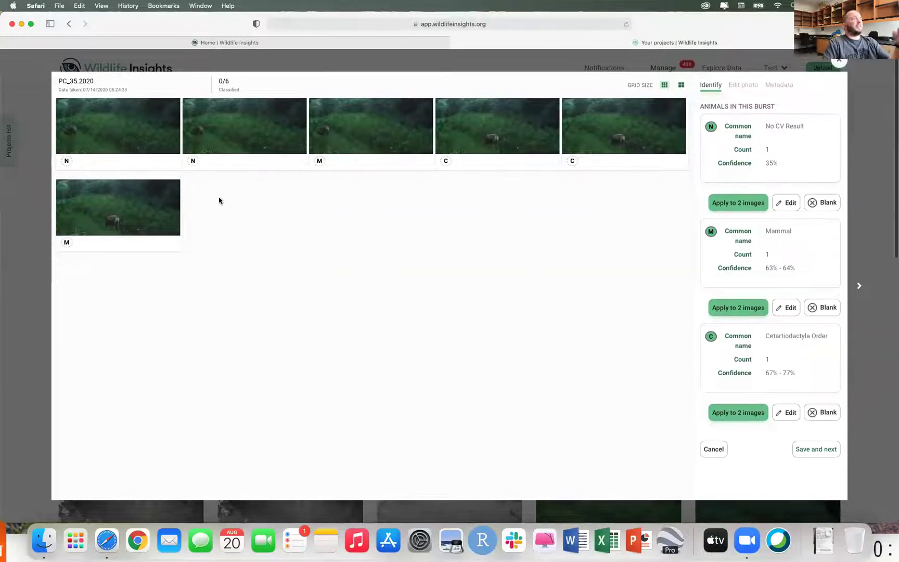
mouse_move(111, 144)
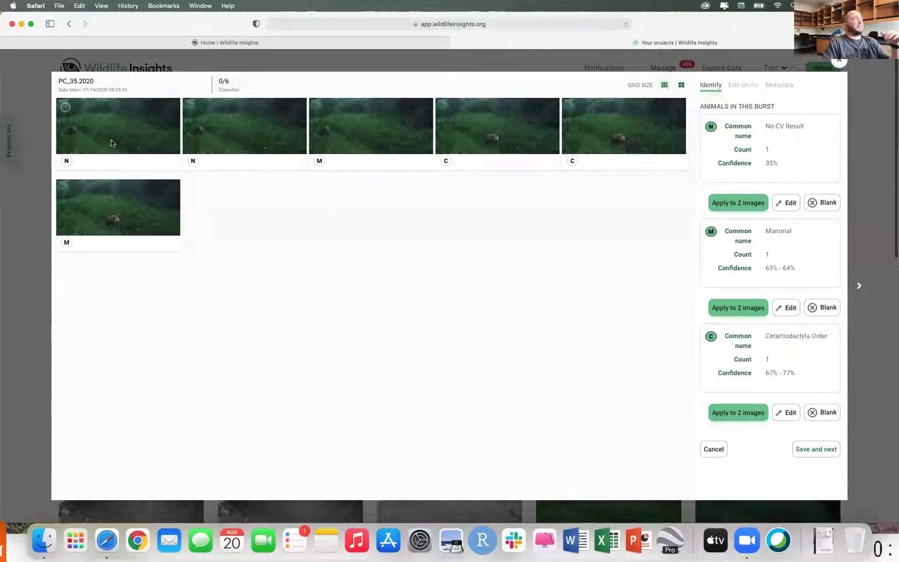
click(681, 85)
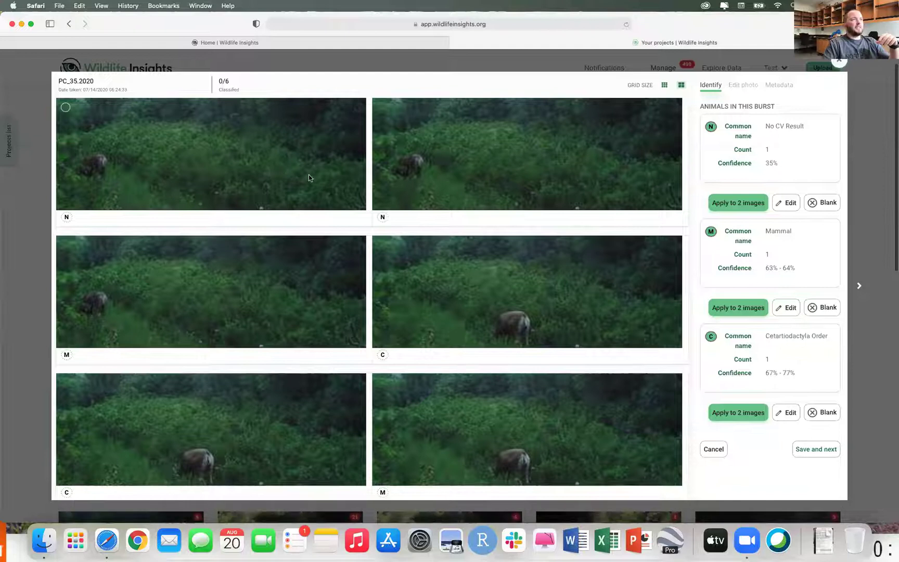
click(664, 85)
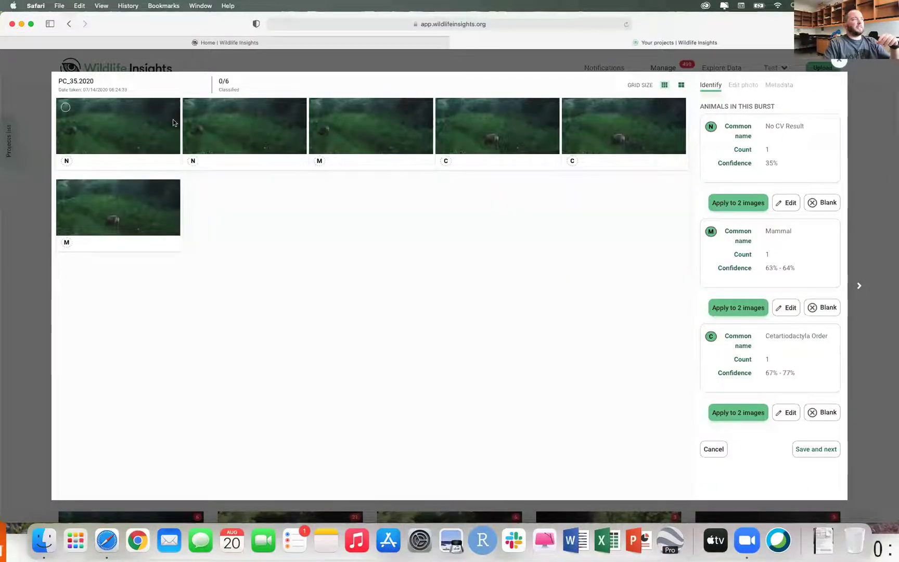
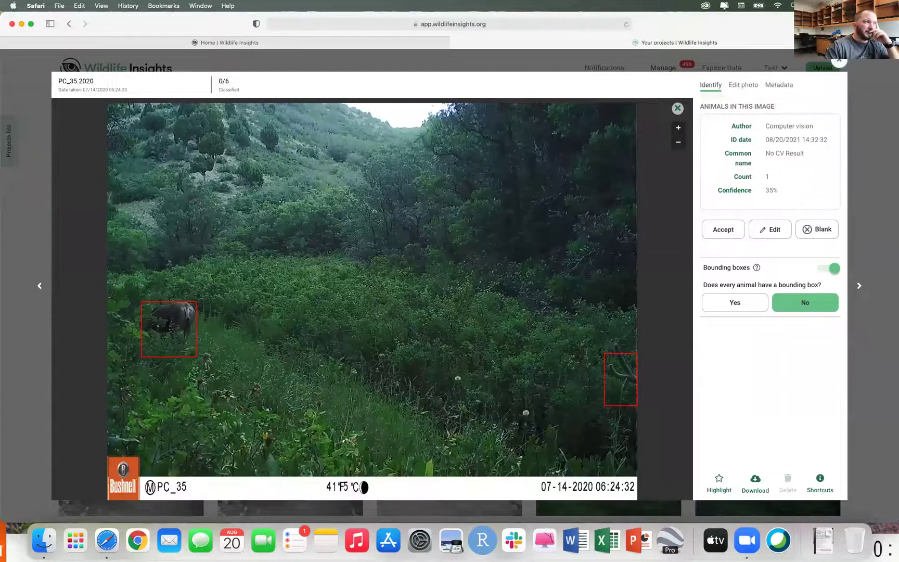
Step: Step through the burst's individual images, examine the animals and bounding boxes, and return to the burst grid
key(Right)
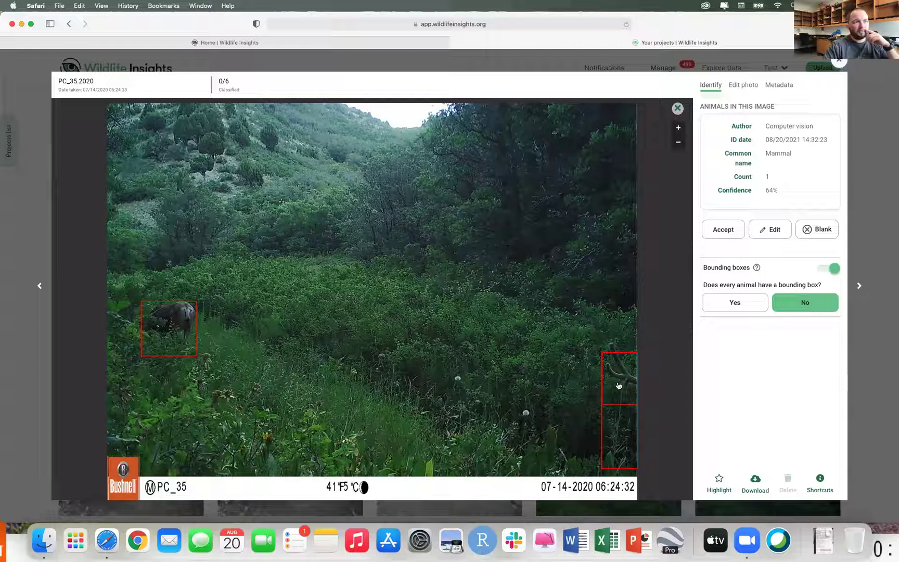
key(Right)
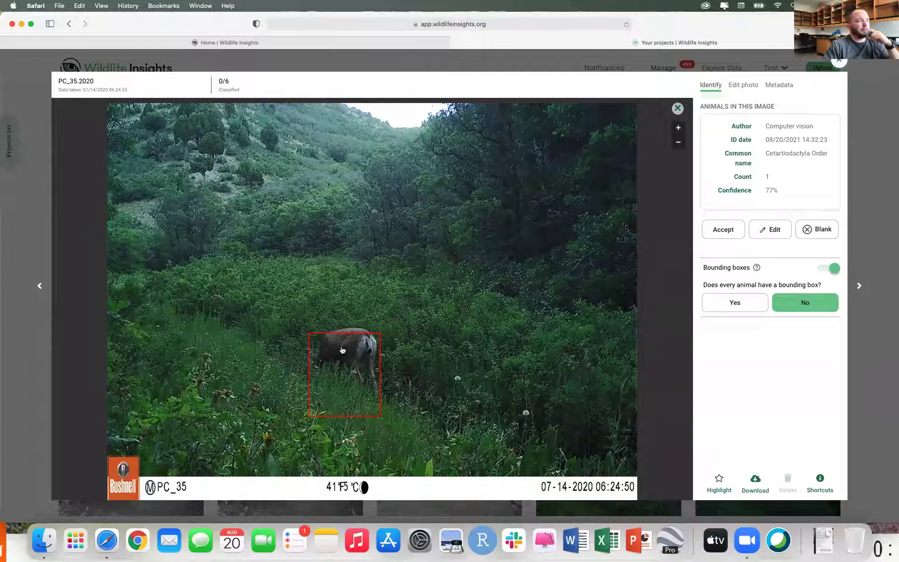
key(Right)
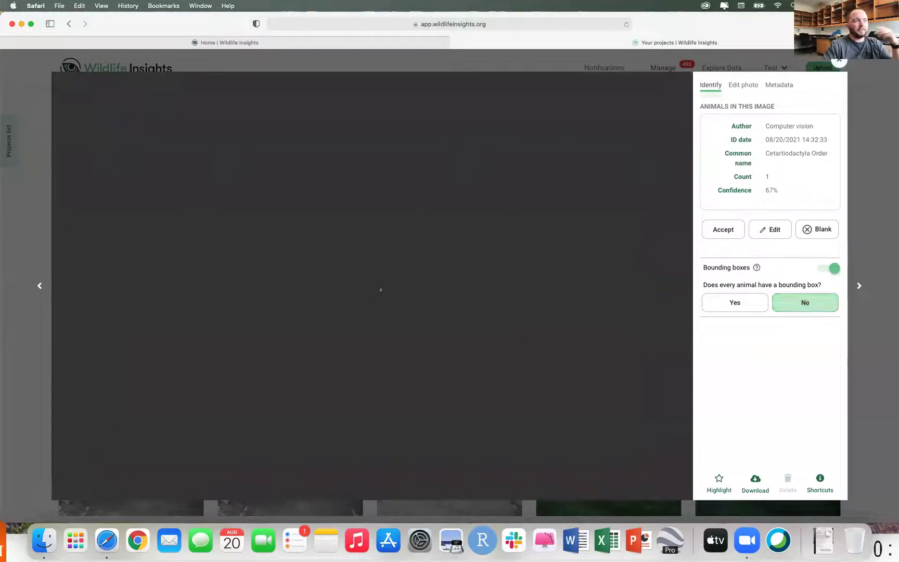
key(Right)
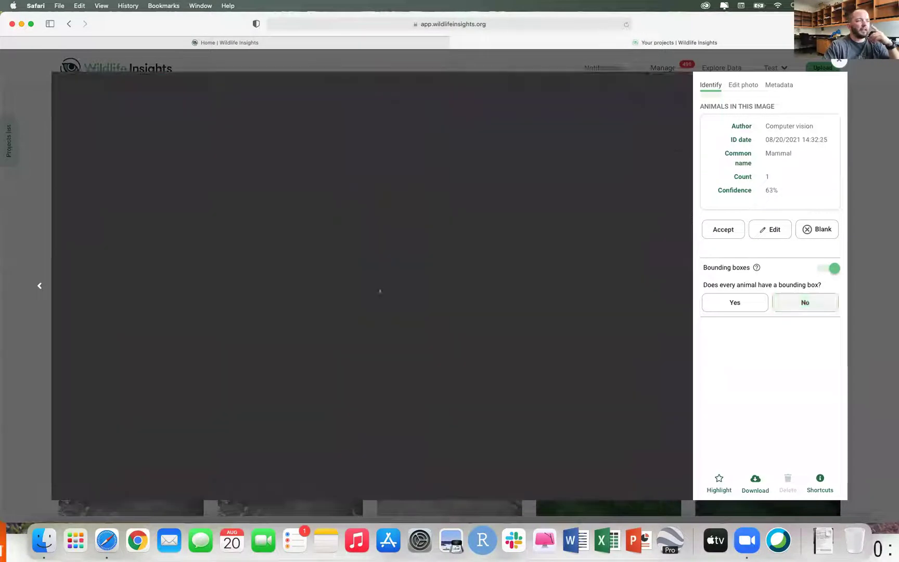
key(Left)
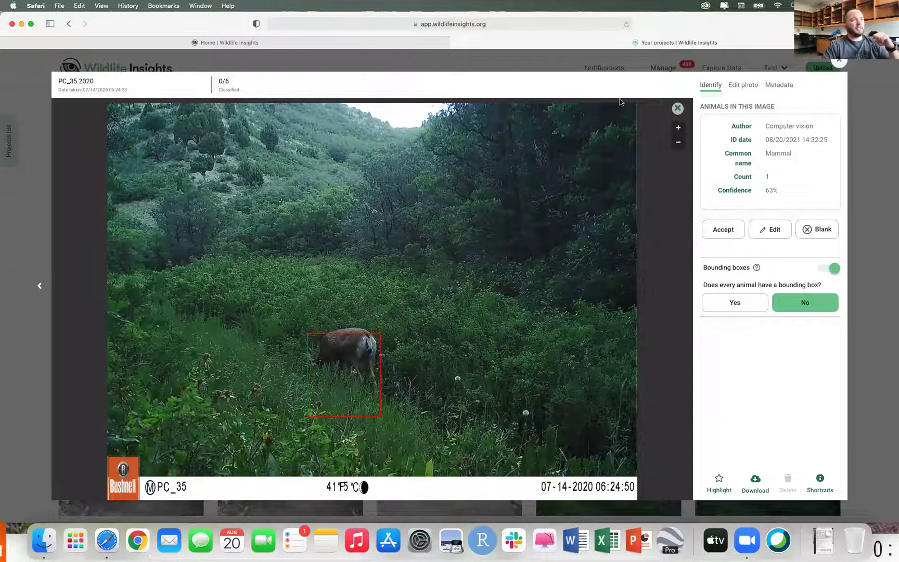
click(676, 108)
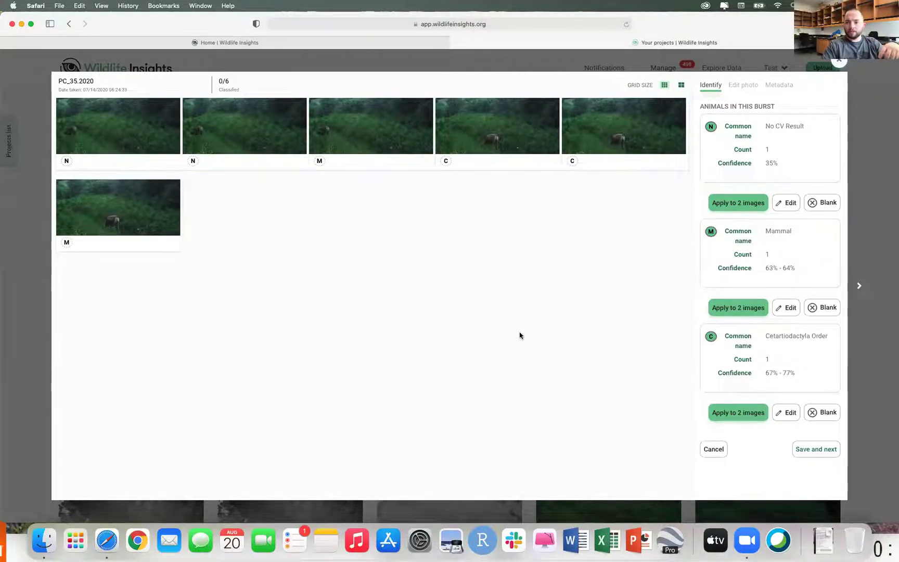
Step: Select all six images of the burst and remove the Mammal and Cetartiodactyla Order entries from their shared identification
mouse_move(106, 110)
click(65, 107)
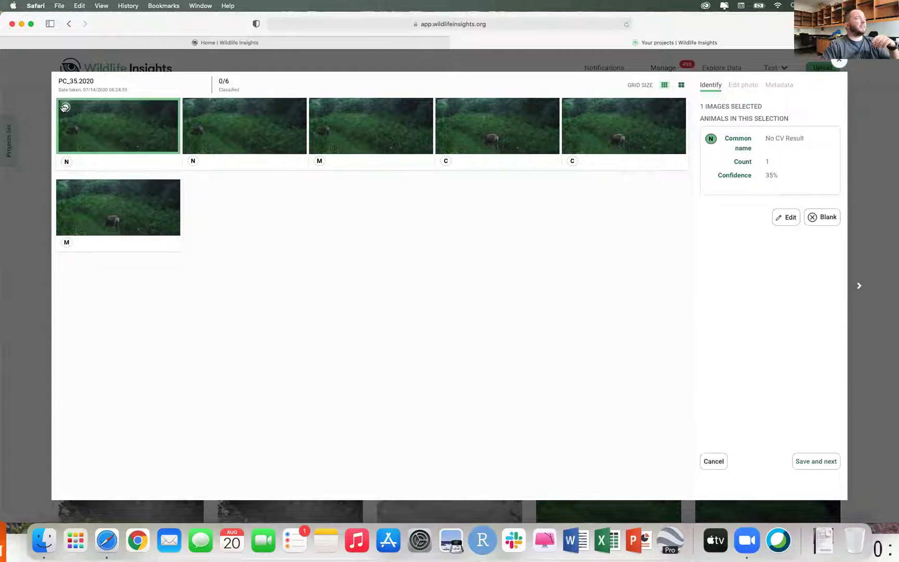
click(191, 107)
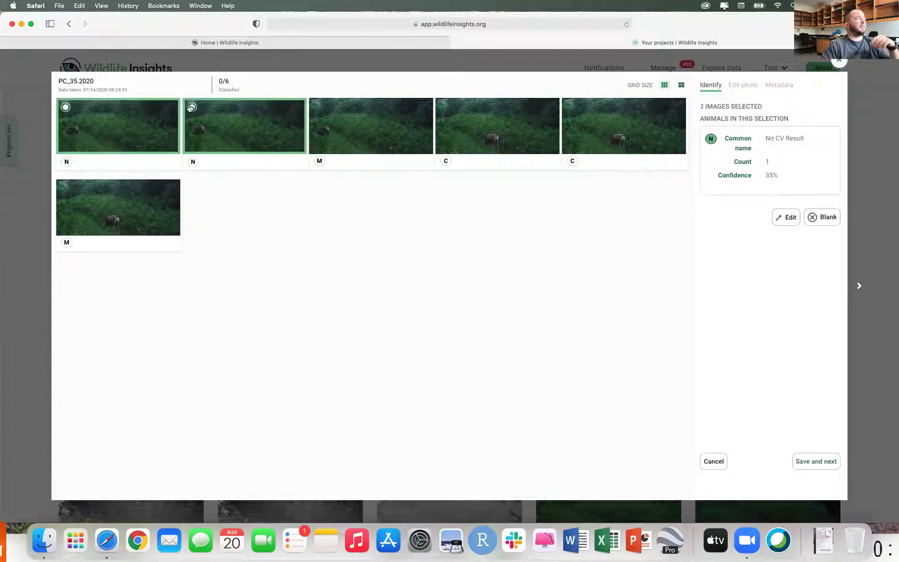
click(318, 107)
click(444, 108)
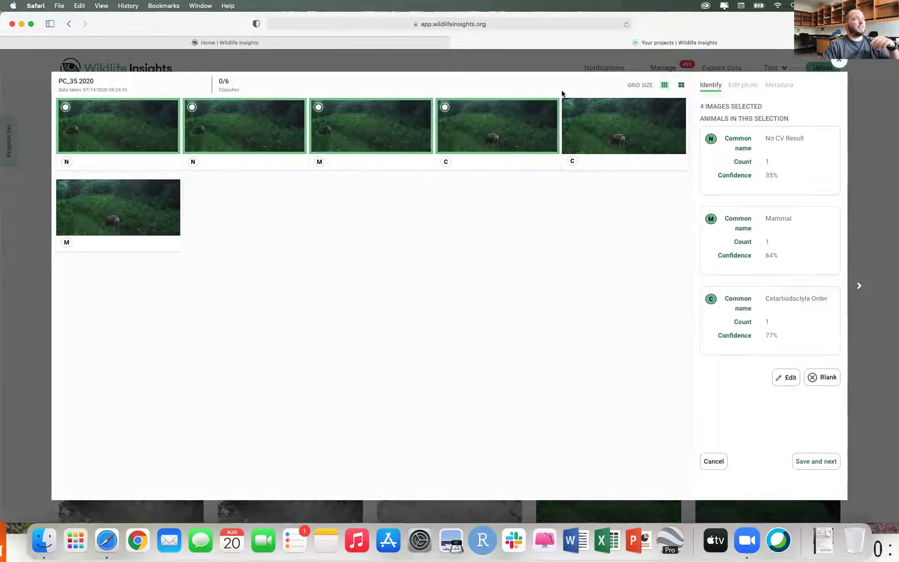
click(571, 107)
click(65, 188)
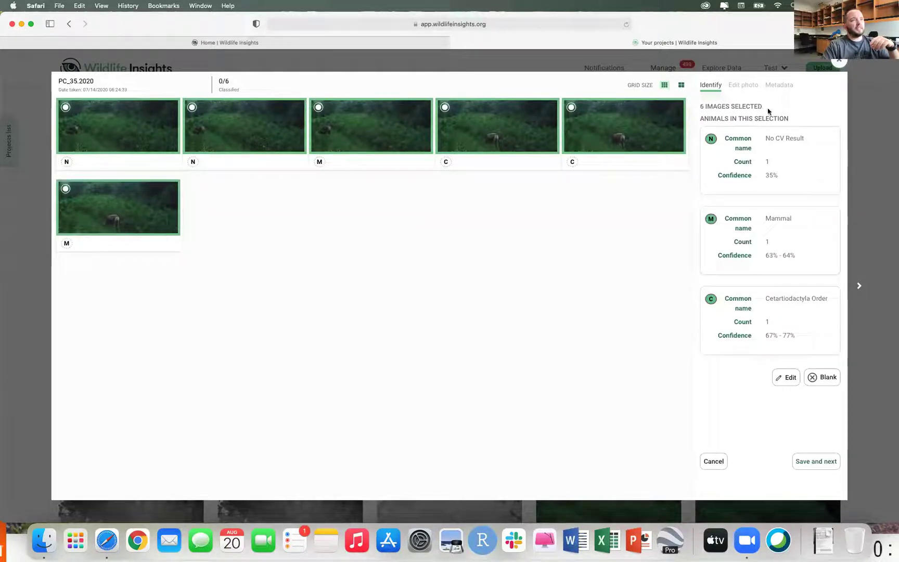
click(785, 377)
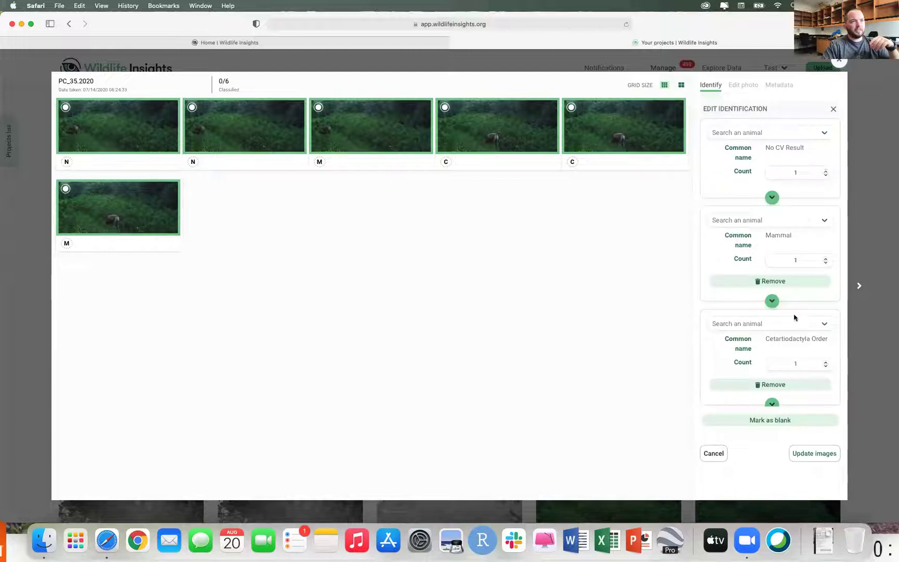
click(763, 281)
click(755, 283)
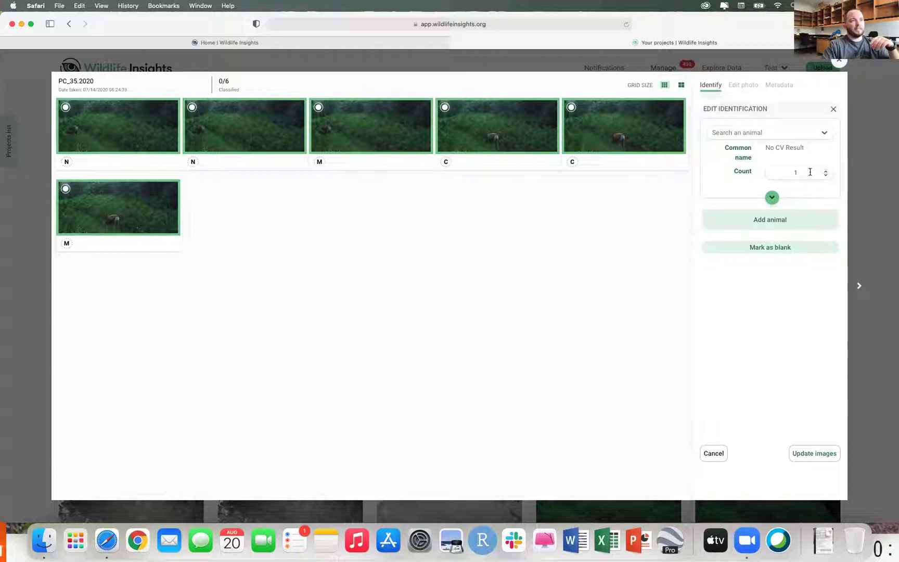
Step: Identify the six selected burst images as Mule Deer with a count of 2, update them and save the burst
click(824, 134)
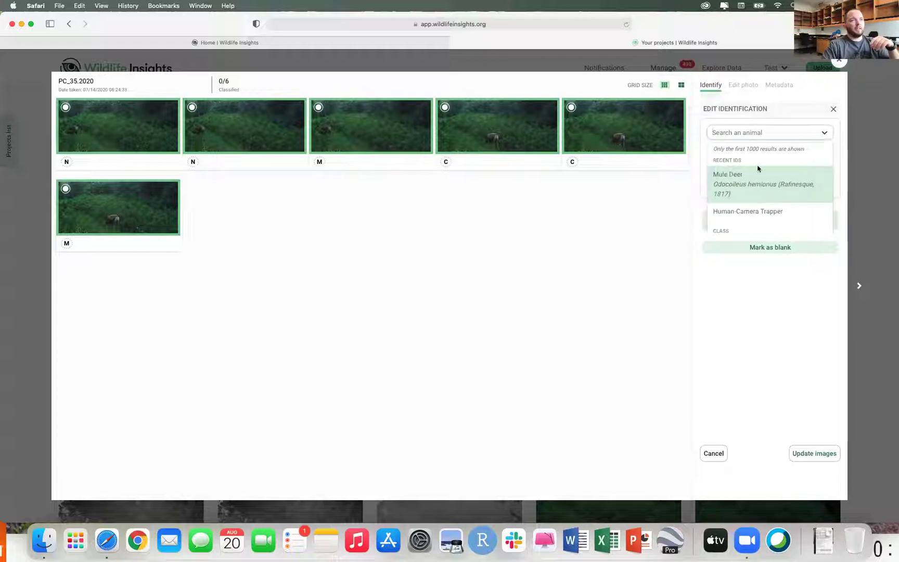
click(732, 184)
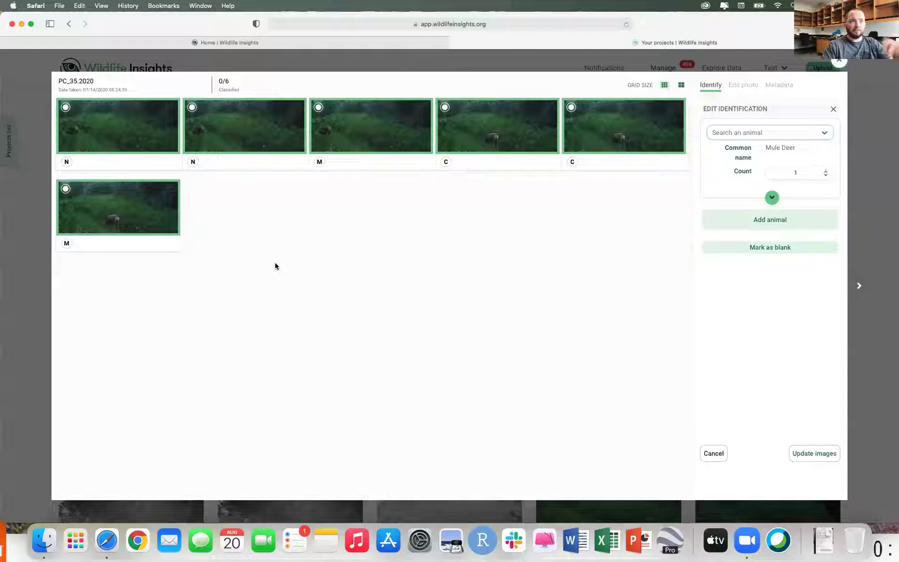
click(825, 170)
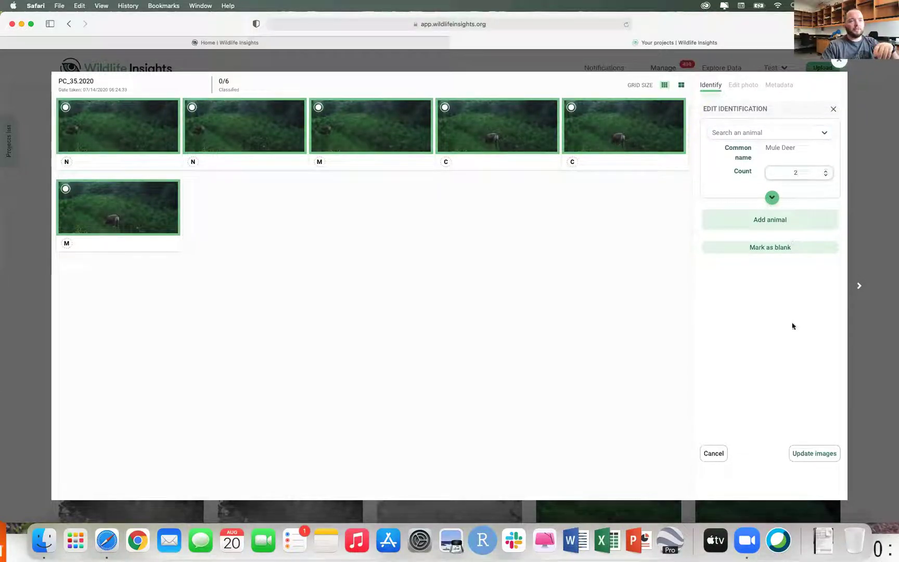
click(814, 456)
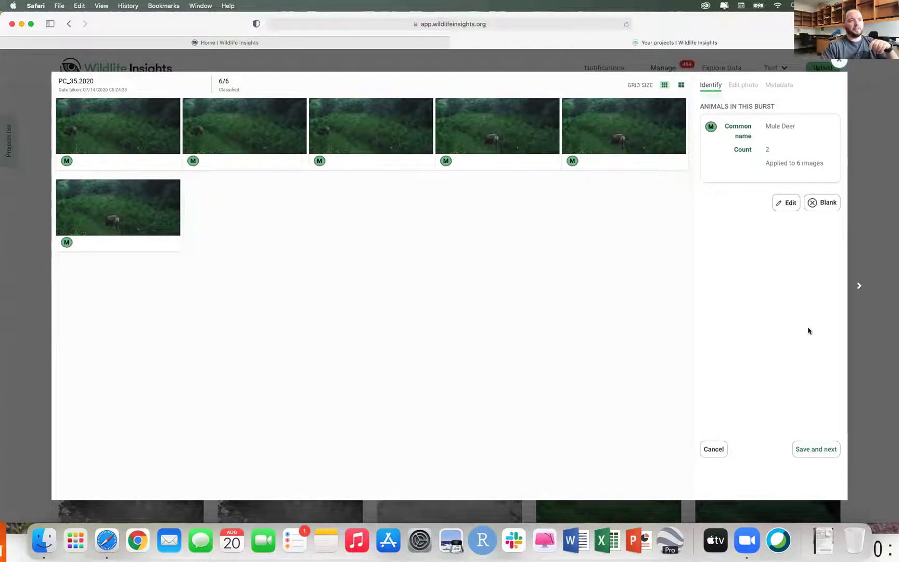
click(815, 450)
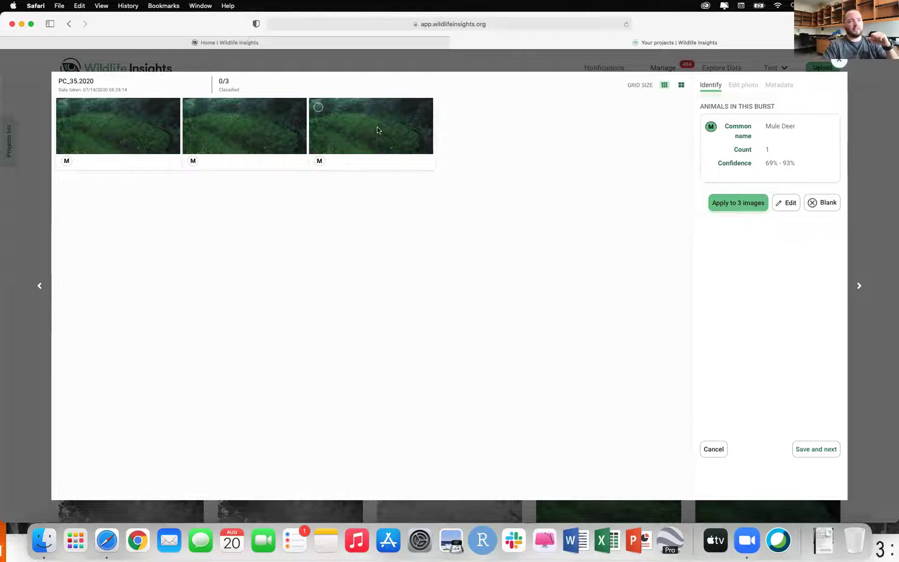
Step: Select the three images of the second burst, examine each one with its bounding box, and return to the burst grid
click(65, 107)
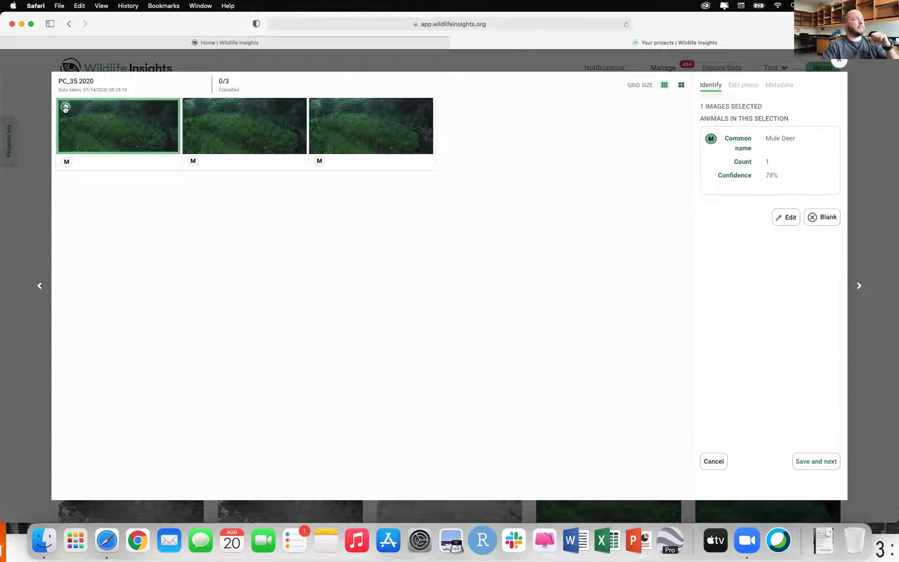
click(192, 108)
click(318, 107)
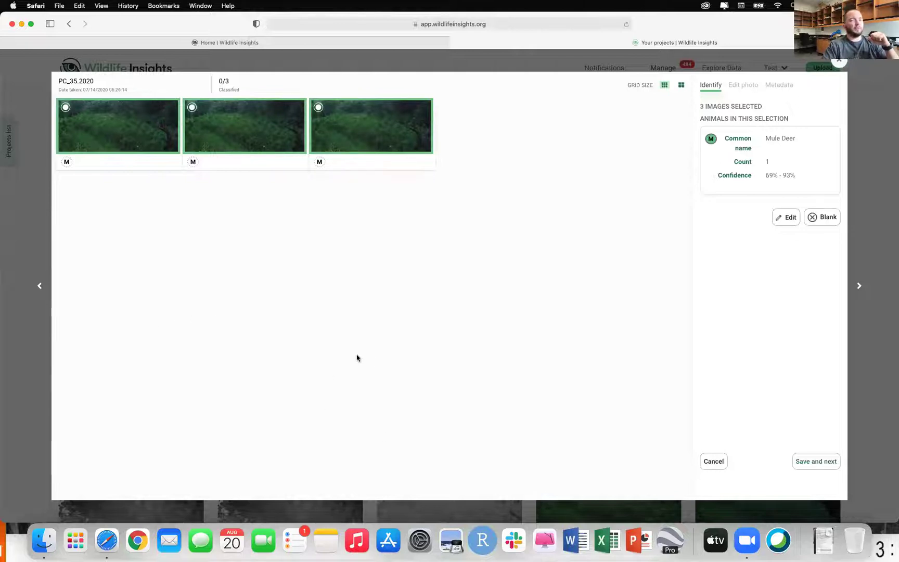
click(94, 120)
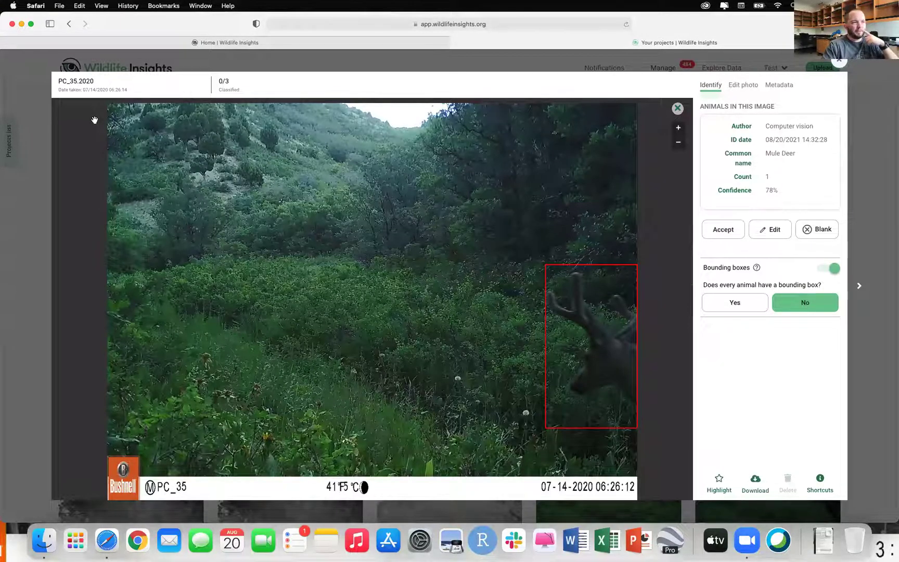
key(Right)
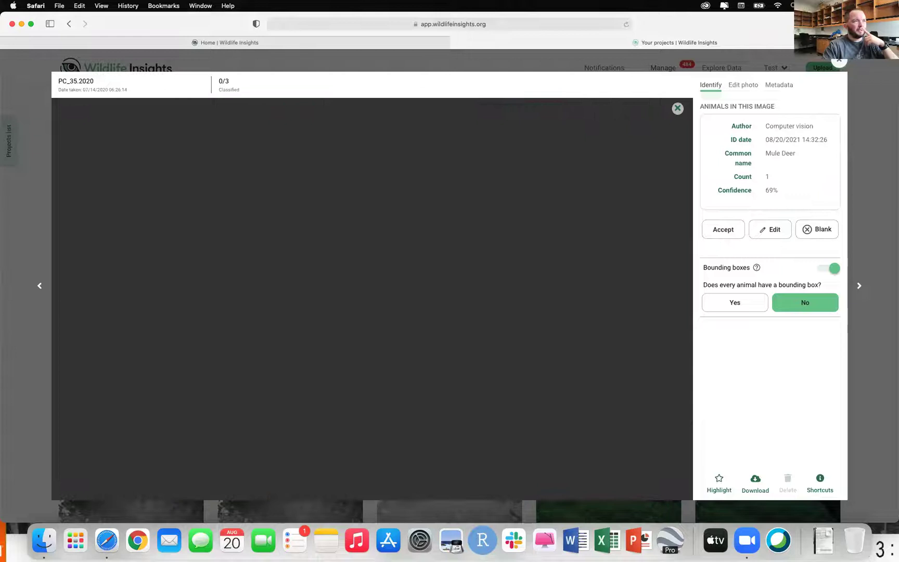
key(Right)
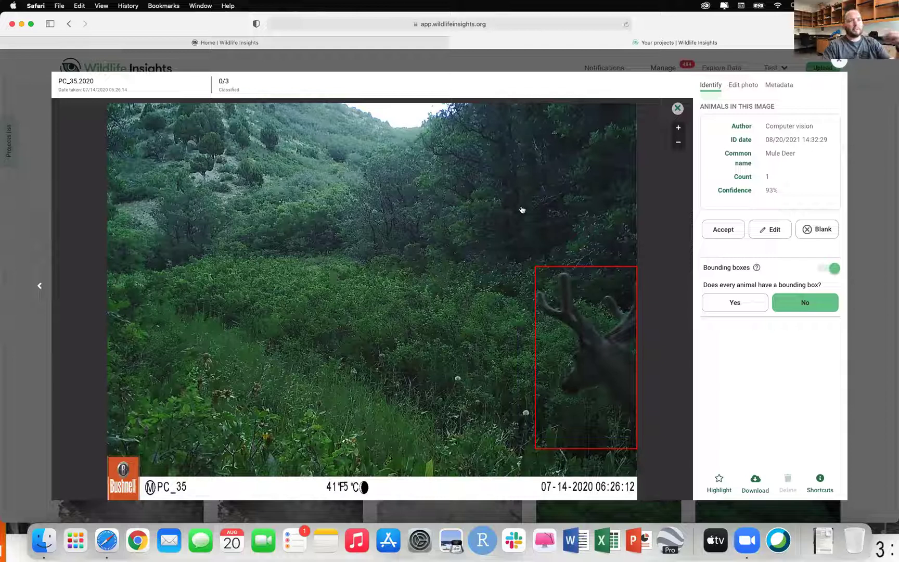
click(678, 109)
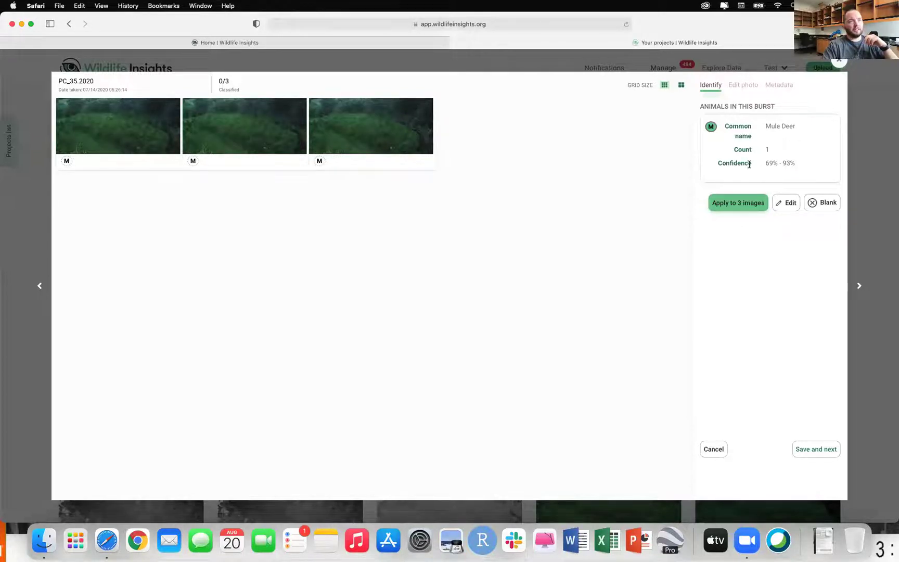
Step: Apply the suggested Mule Deer identification to all three images, save the burst, and return to the project's burst list
click(729, 203)
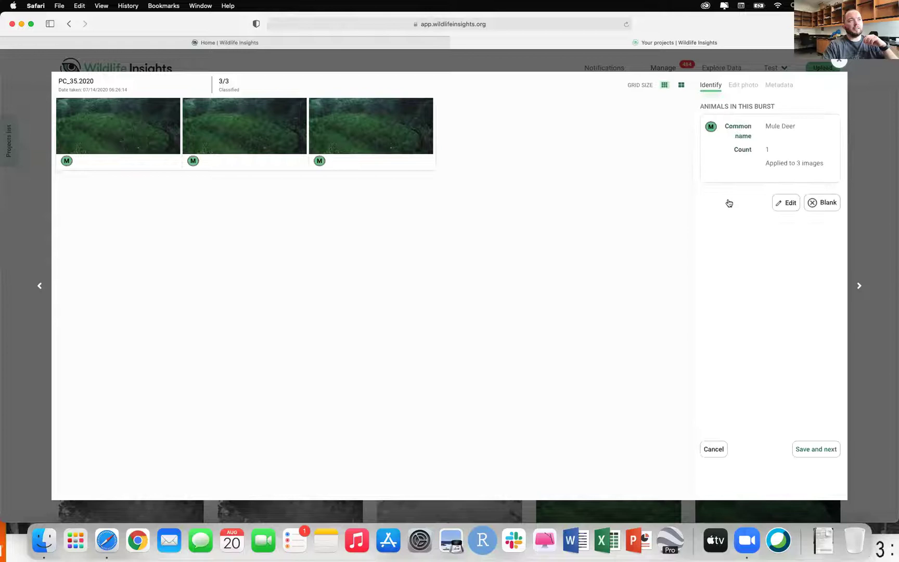
click(820, 448)
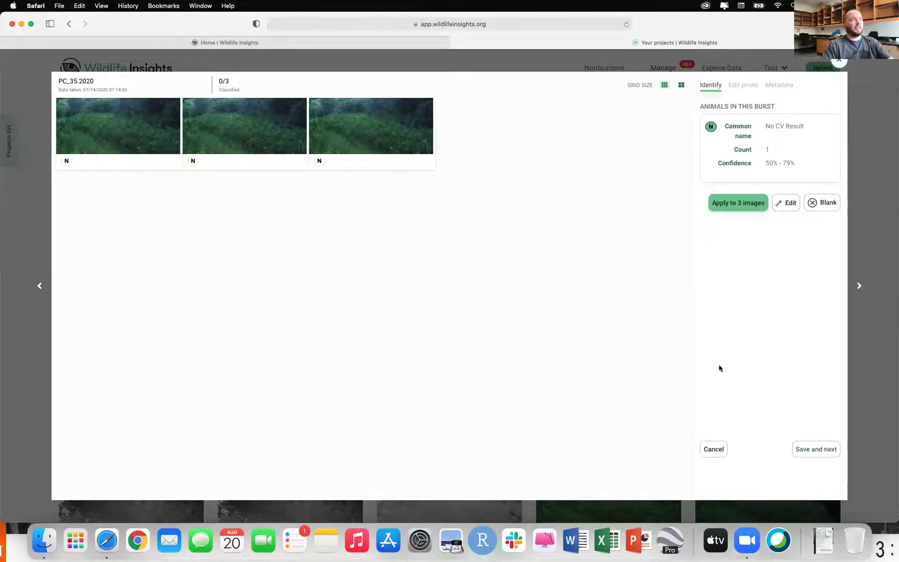
click(837, 64)
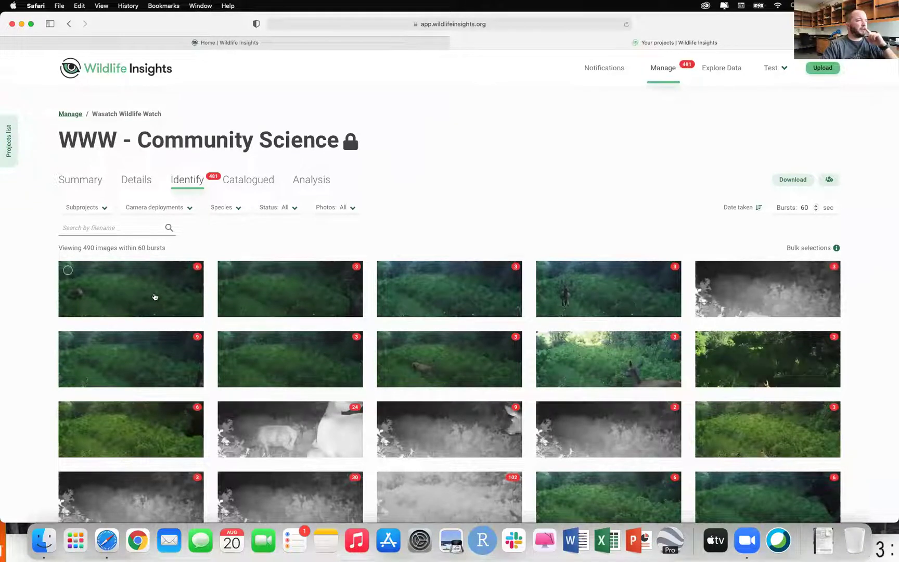
Step: Reload the project page and regroup the unidentified images into 60-second bursts
mouse_move(324, 291)
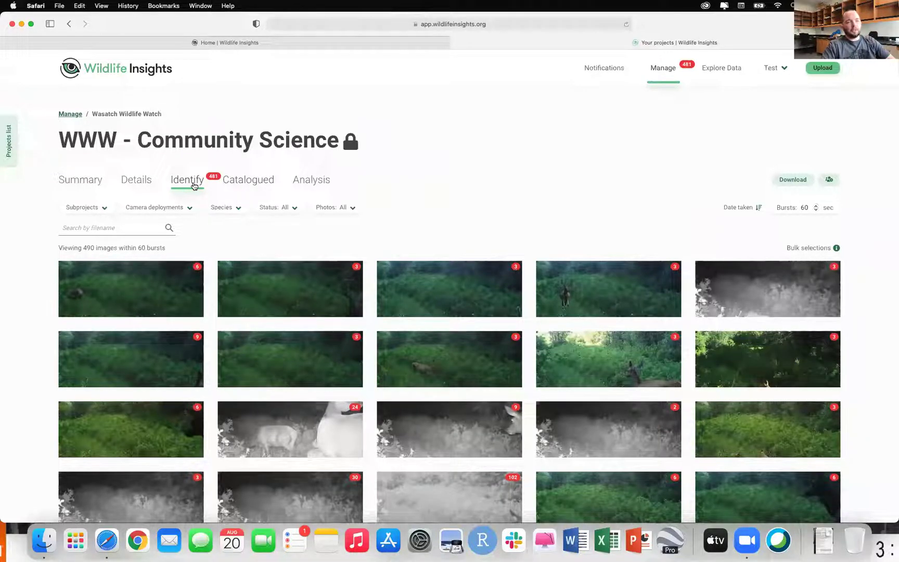
click(626, 25)
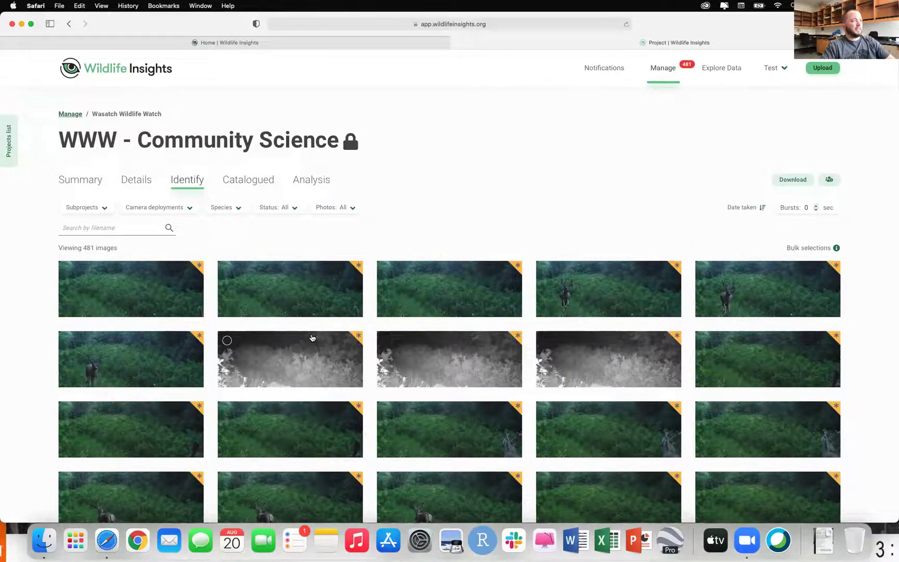
click(807, 206)
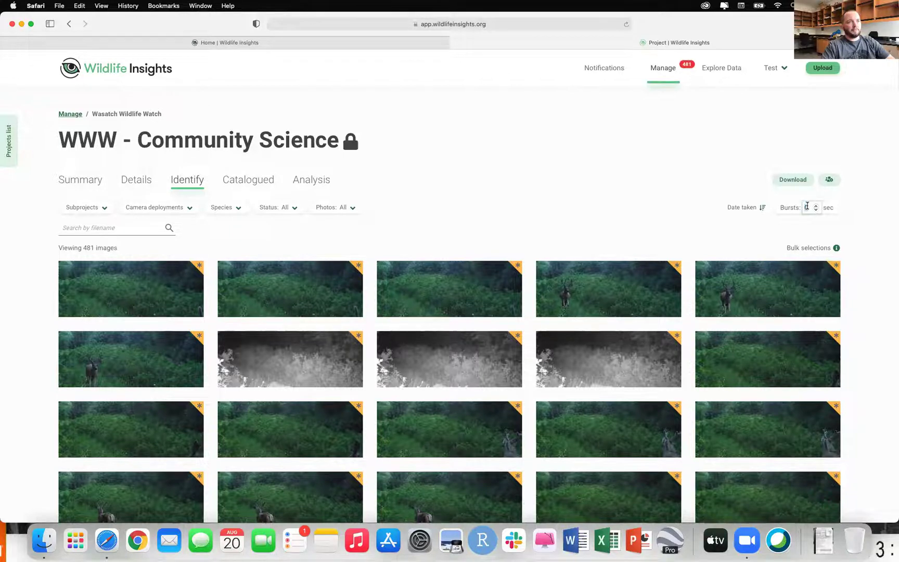
text(60)
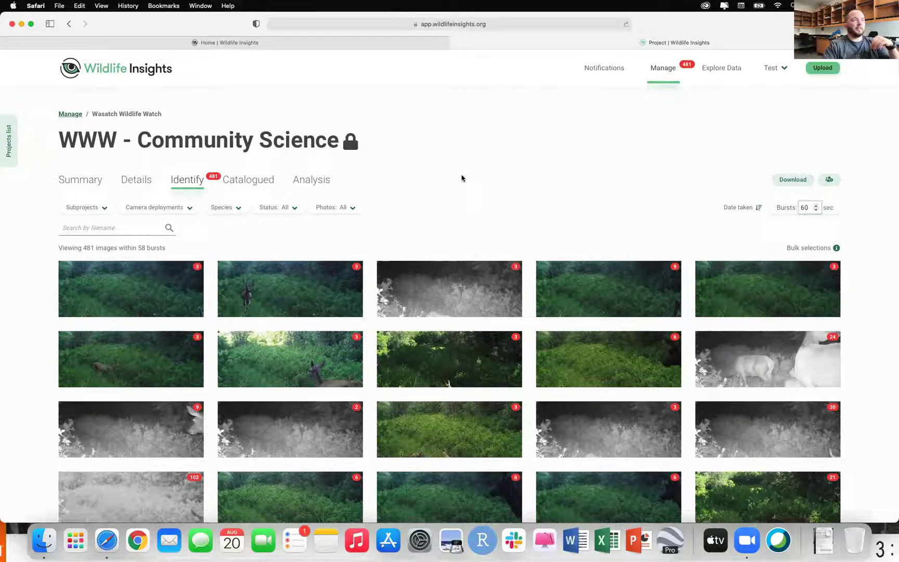
Step: Look through the regrouped bursts and open the black-and-white night burst in the first row
scroll(461, 178, down, 3)
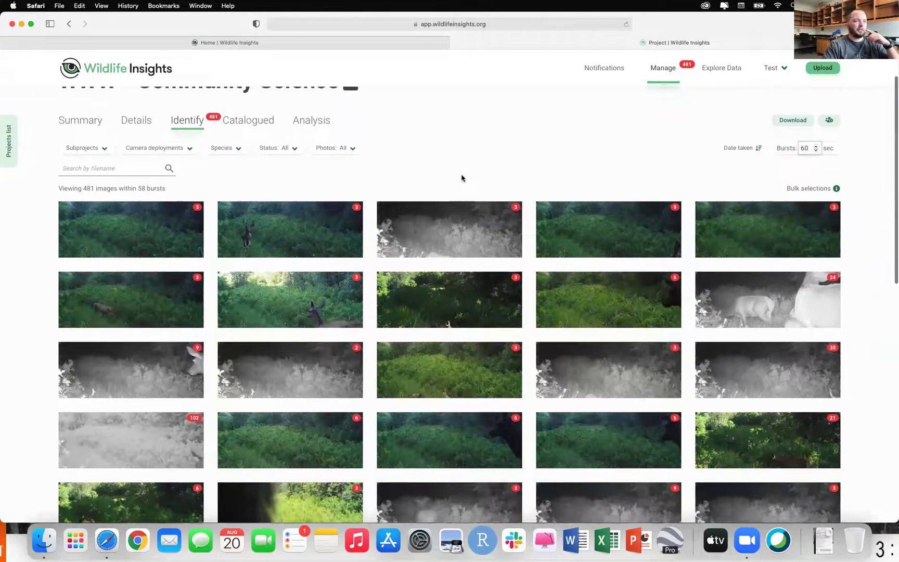
scroll(461, 178, down, 5)
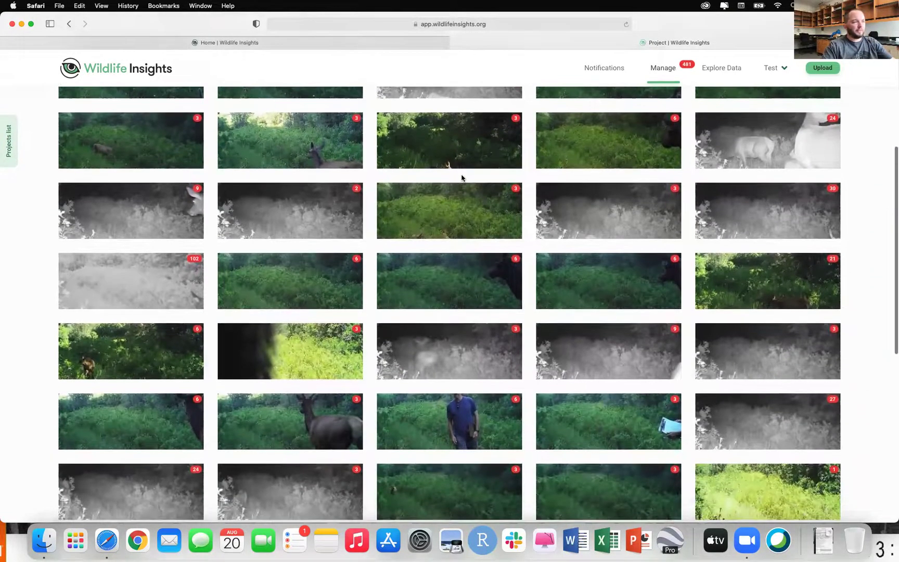
scroll(462, 178, down, 1)
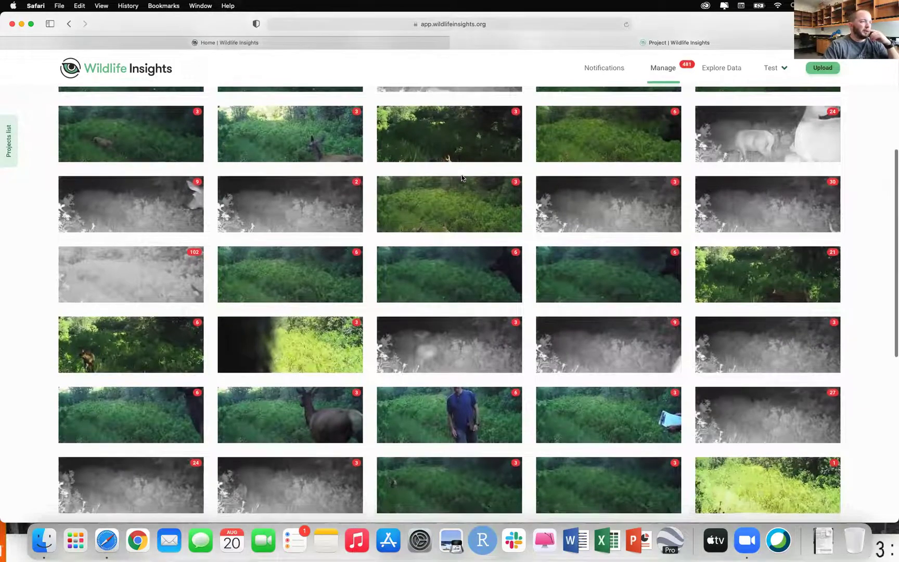
scroll(461, 178, up, 4)
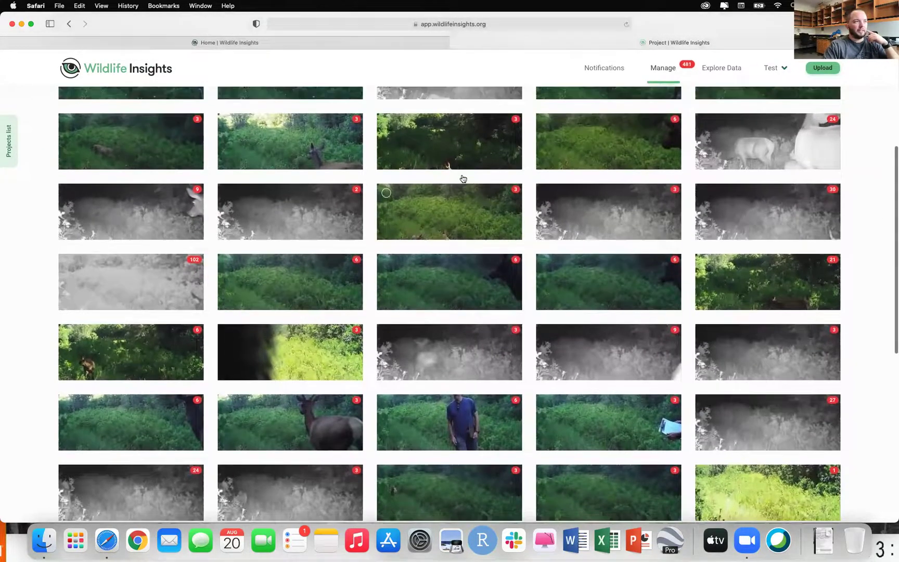
scroll(461, 178, up, 2)
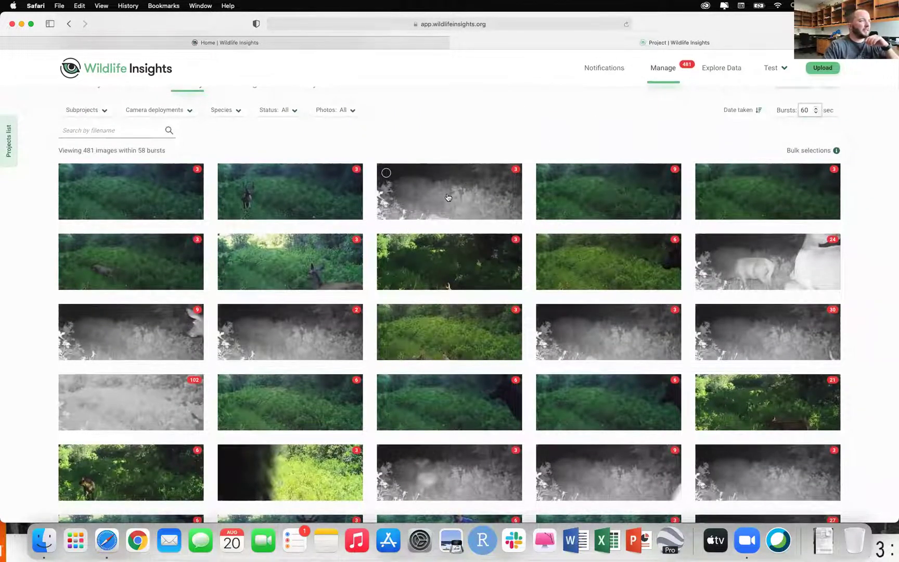
click(448, 197)
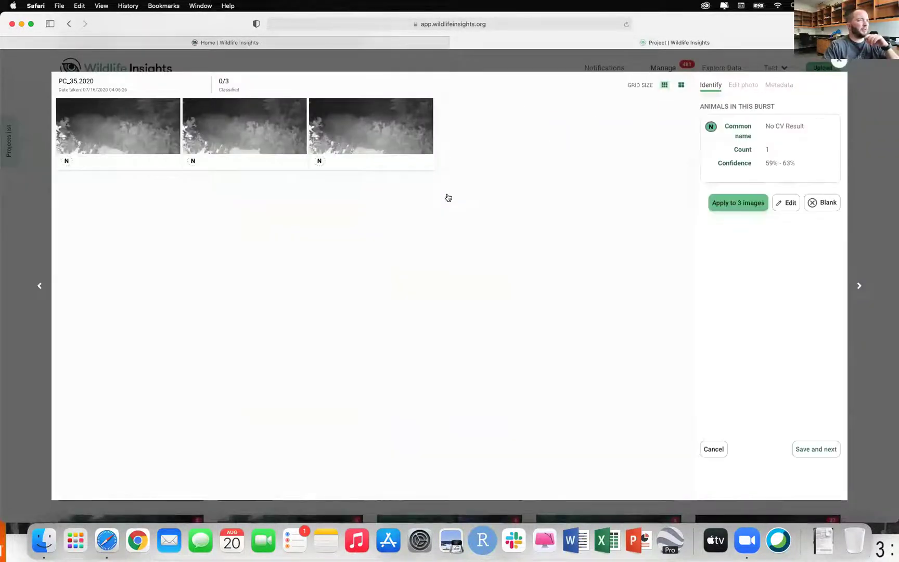
Step: Select the night burst's three images and confirm in its first image that every animal has a bounding box
click(65, 107)
click(191, 107)
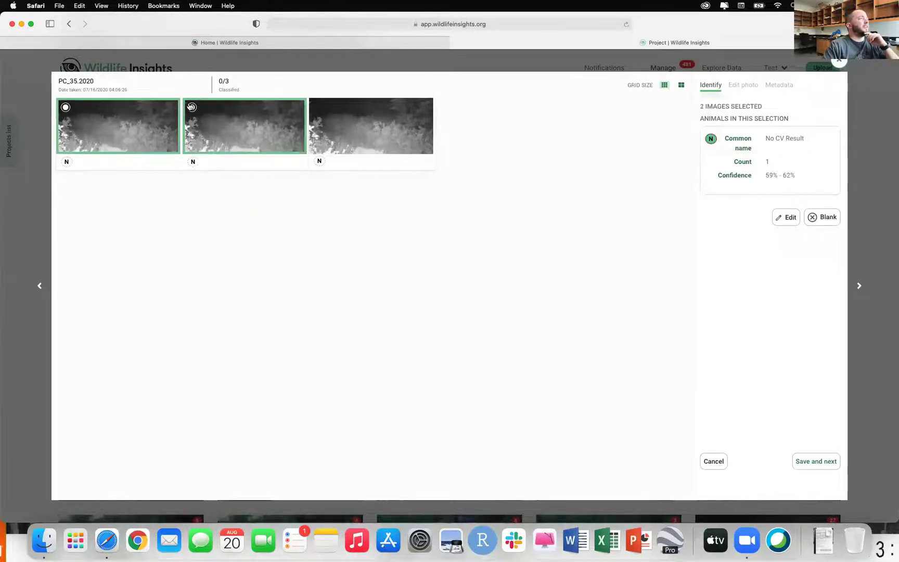
click(319, 107)
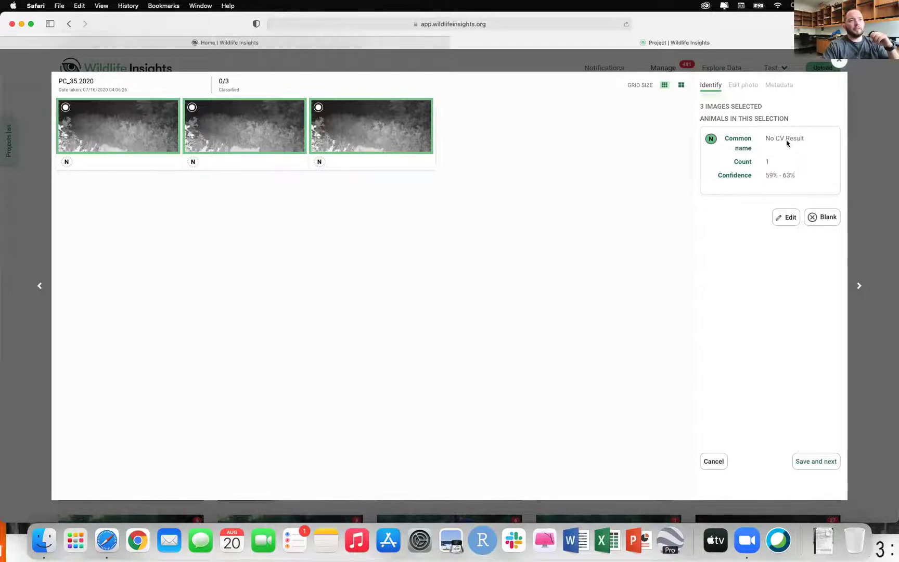
click(119, 122)
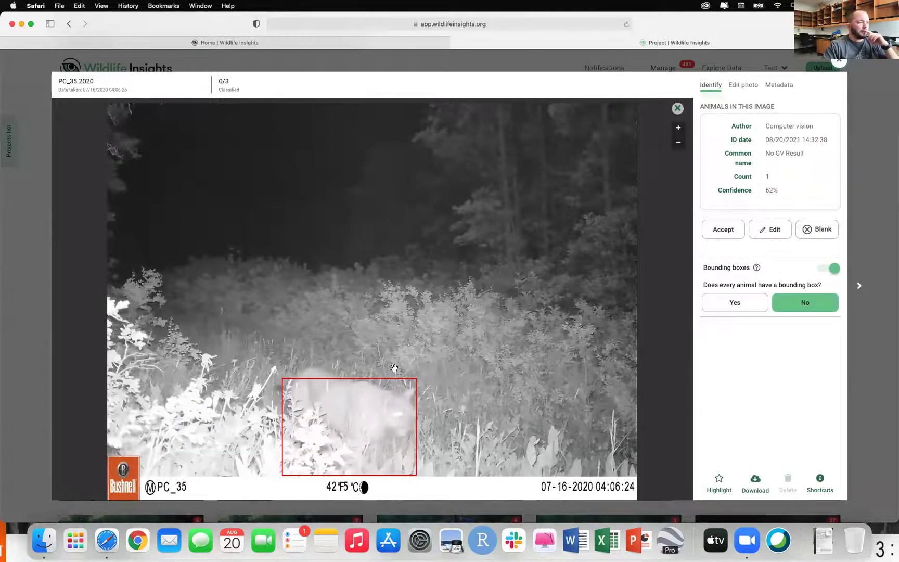
click(741, 304)
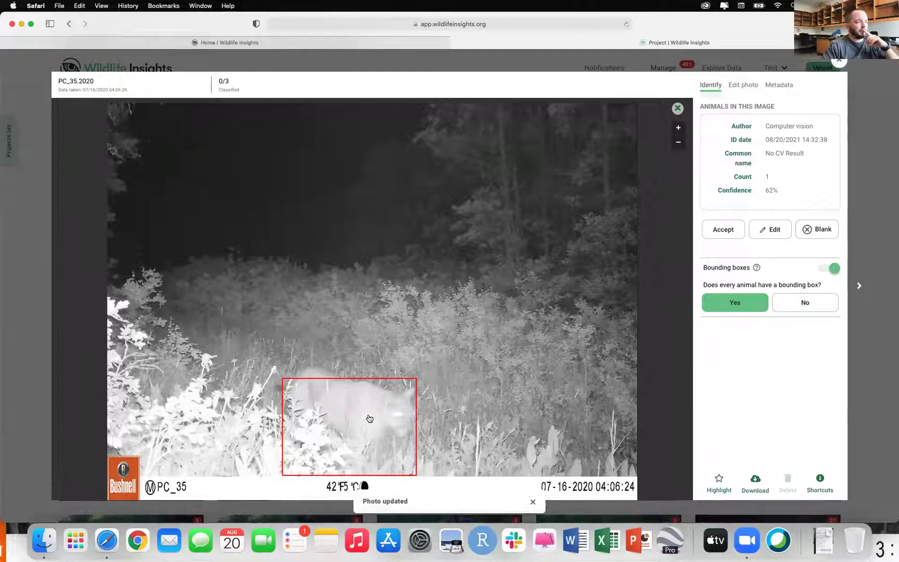
Step: Change the first night image's identification to the species Puma (Puma concolor) rather than the genus entry, and save it
click(775, 232)
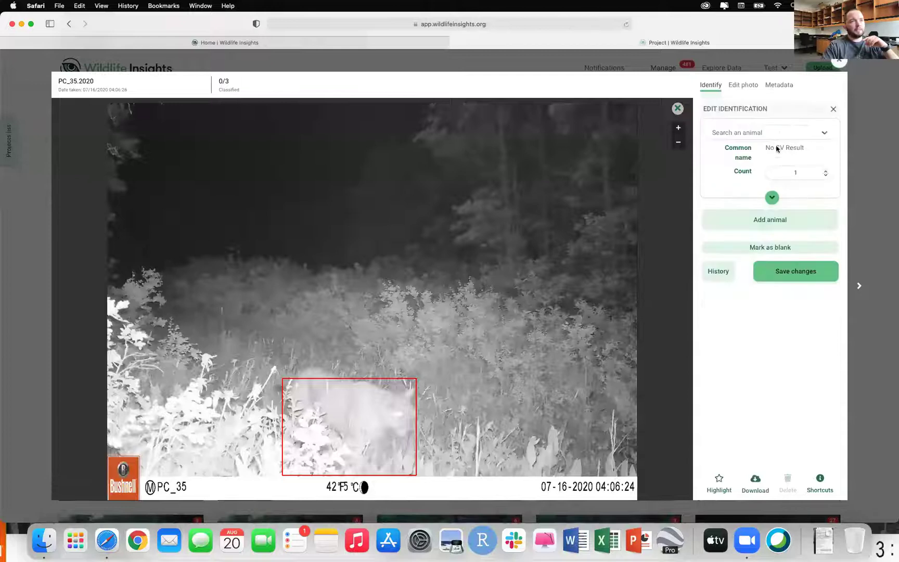
click(780, 132)
text(puma)
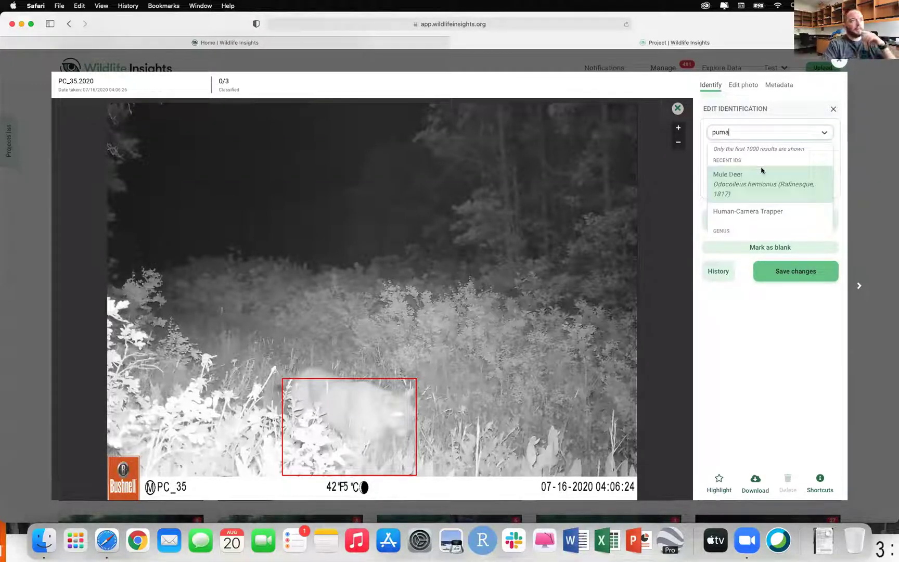
scroll(728, 186, down, 2)
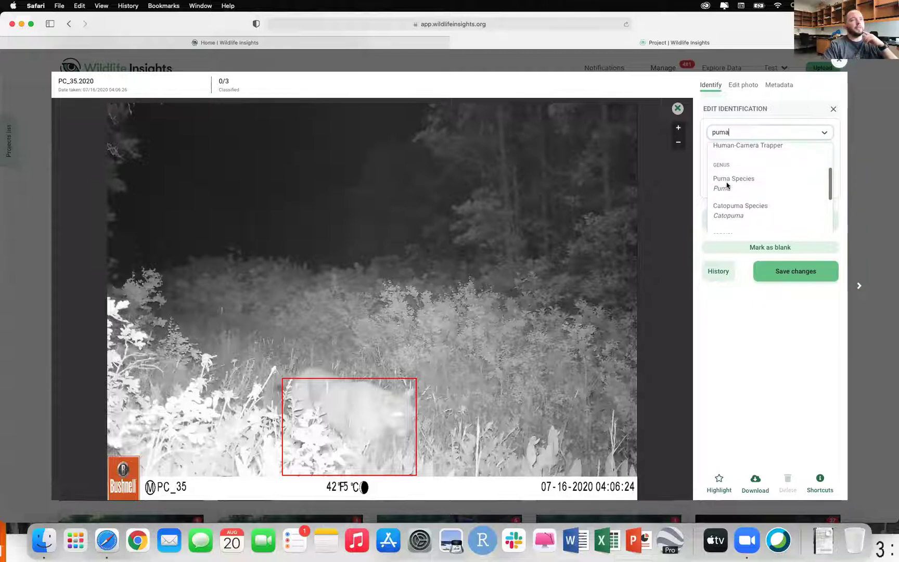
scroll(741, 191, down, 3)
scroll(741, 191, up, 2)
scroll(742, 191, down, 2)
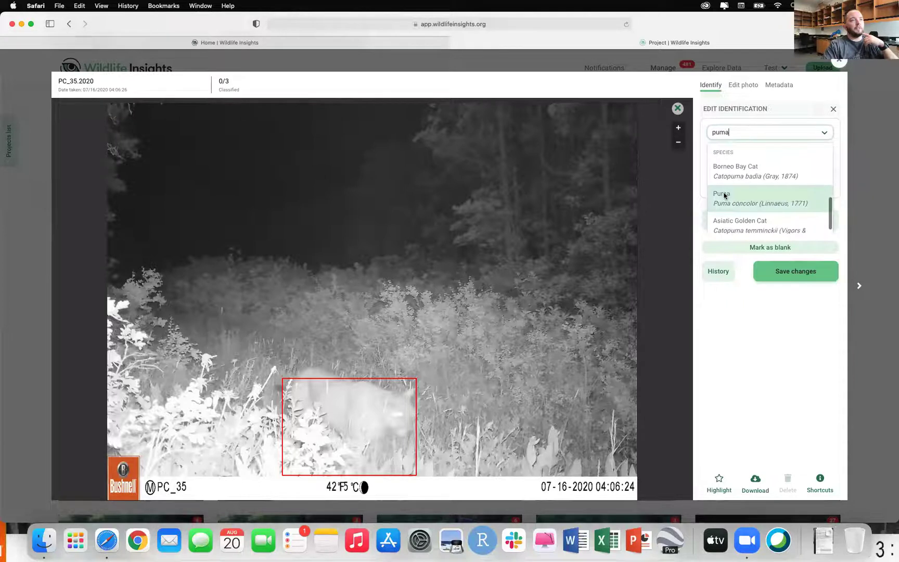
scroll(726, 156, up, 3)
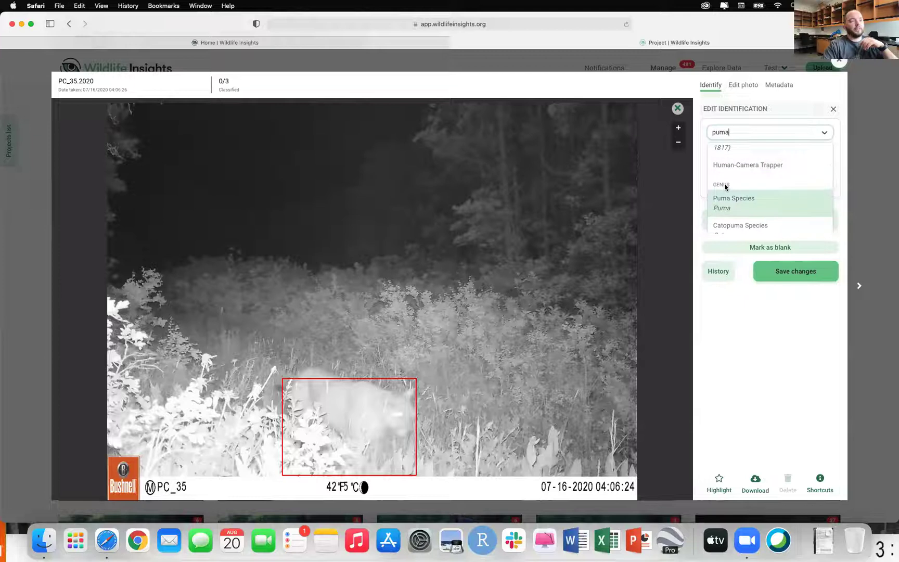
scroll(725, 187, up, 3)
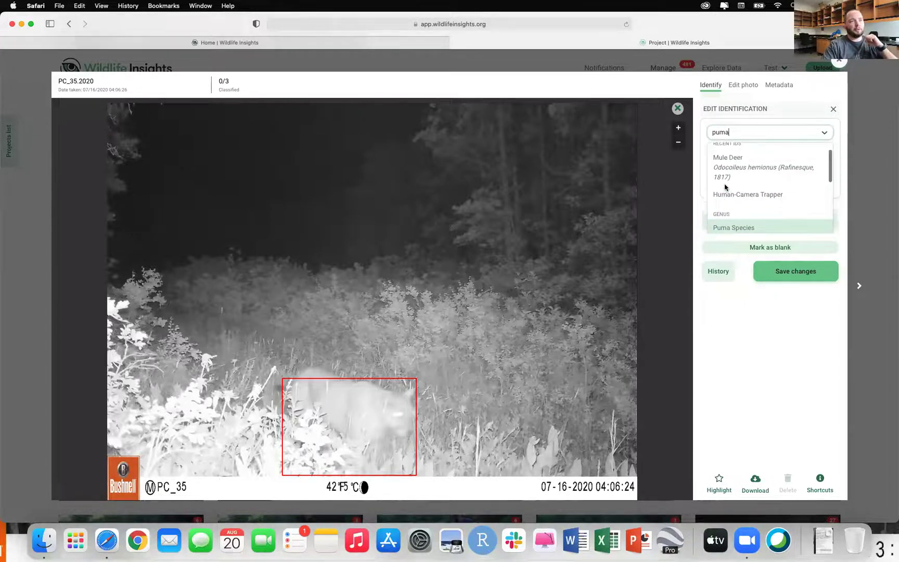
scroll(726, 195, down, 5)
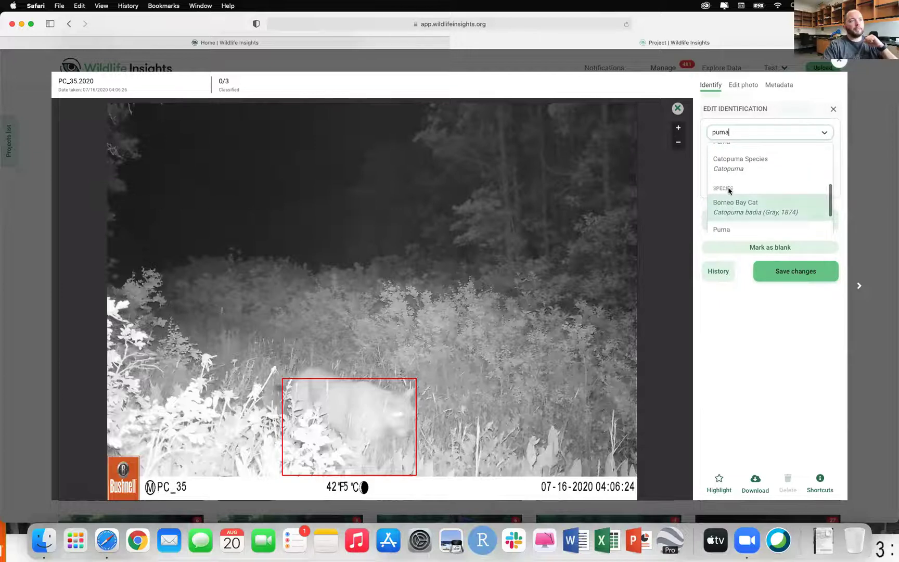
scroll(727, 192, up, 3)
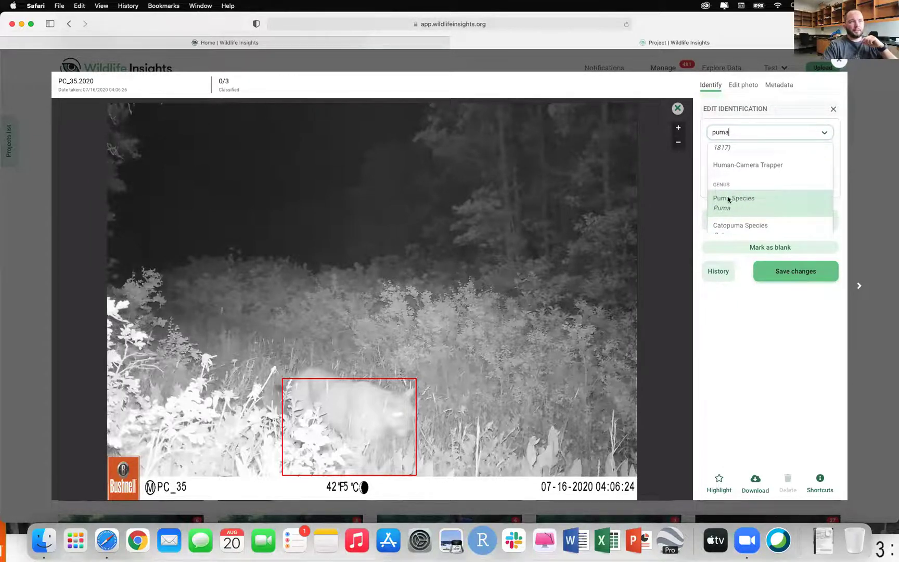
scroll(728, 199, down, 3)
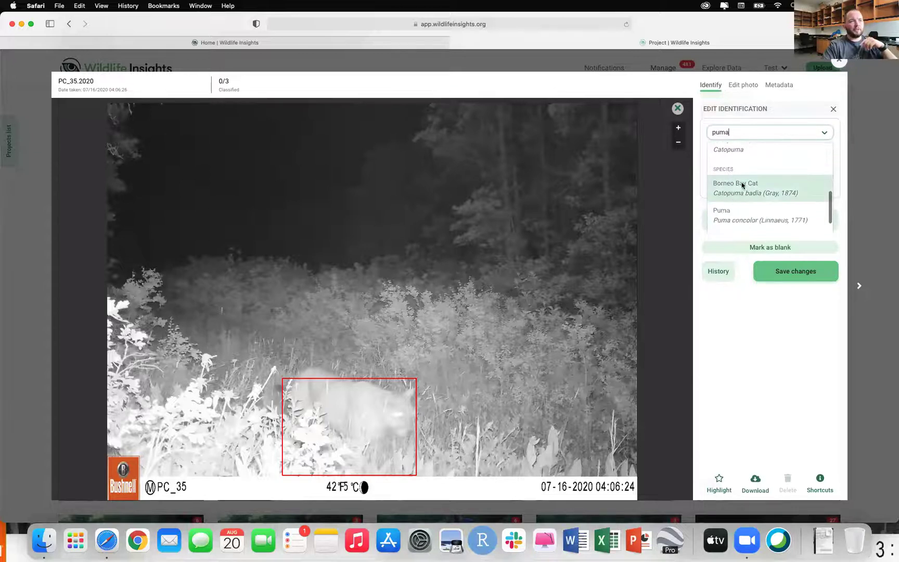
scroll(742, 186, down, 2)
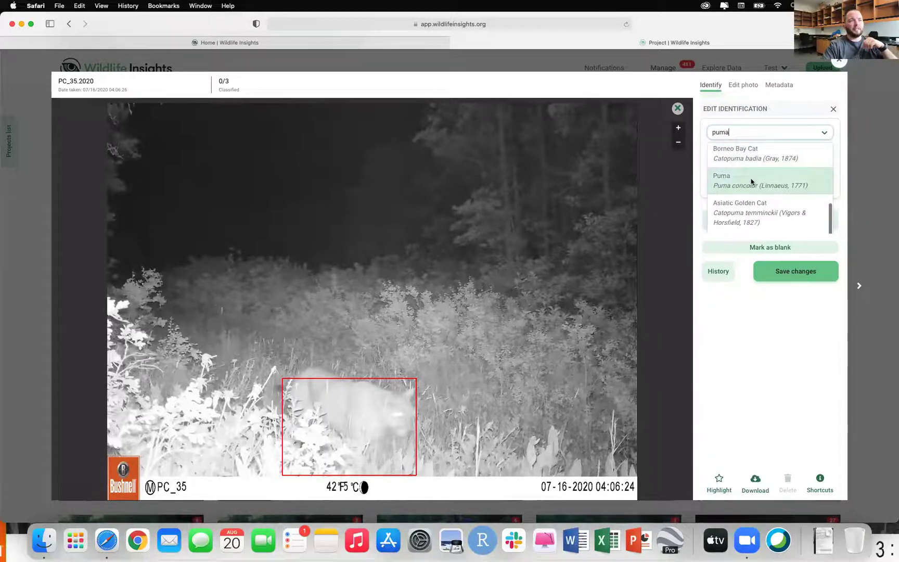
scroll(730, 174, up, 1)
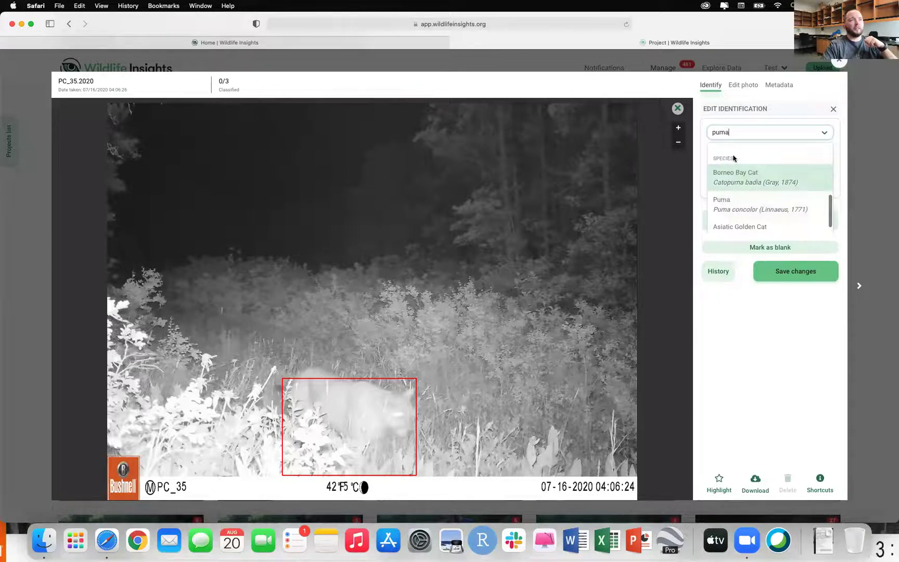
click(726, 203)
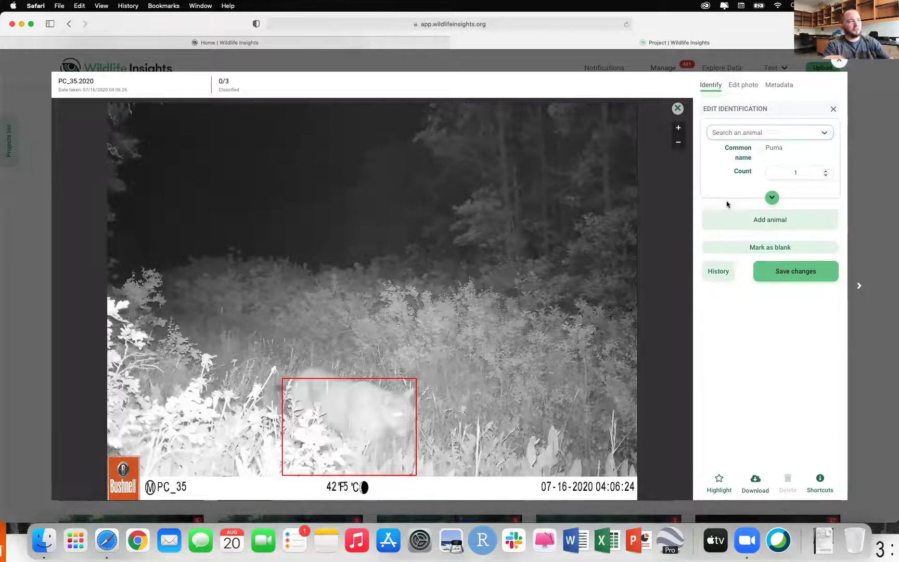
click(787, 270)
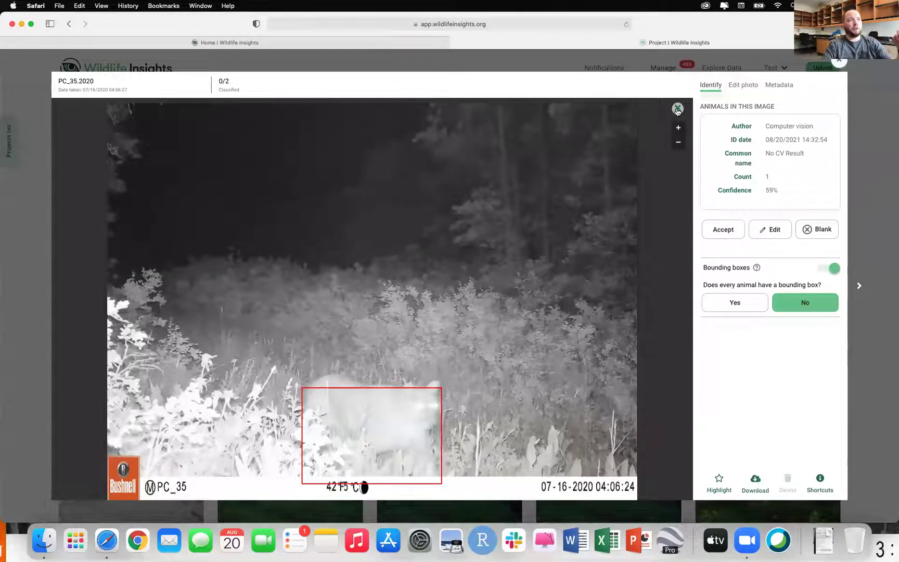
Step: Inspect the burst's two remaining night images at full size and return to the burst's image grid
click(677, 109)
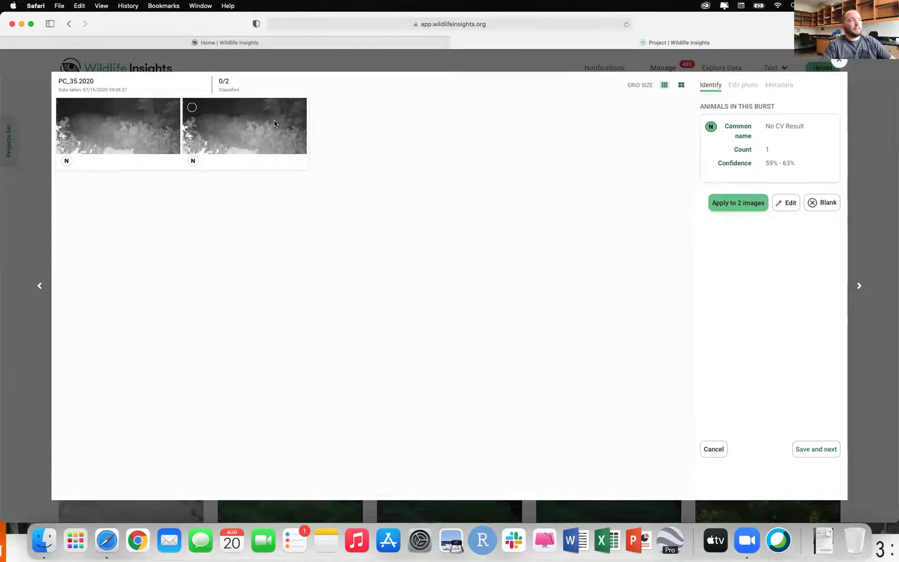
click(65, 108)
click(191, 108)
click(106, 124)
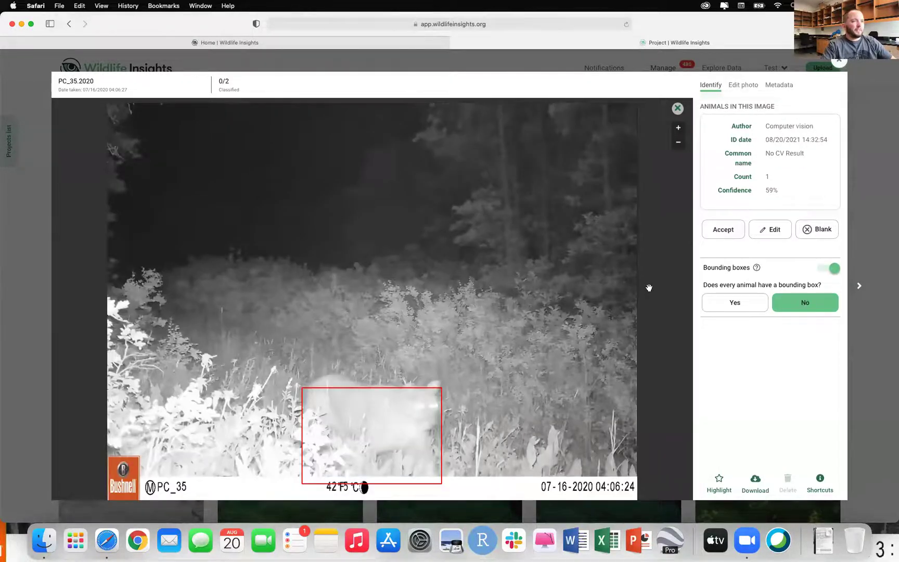
key(Right)
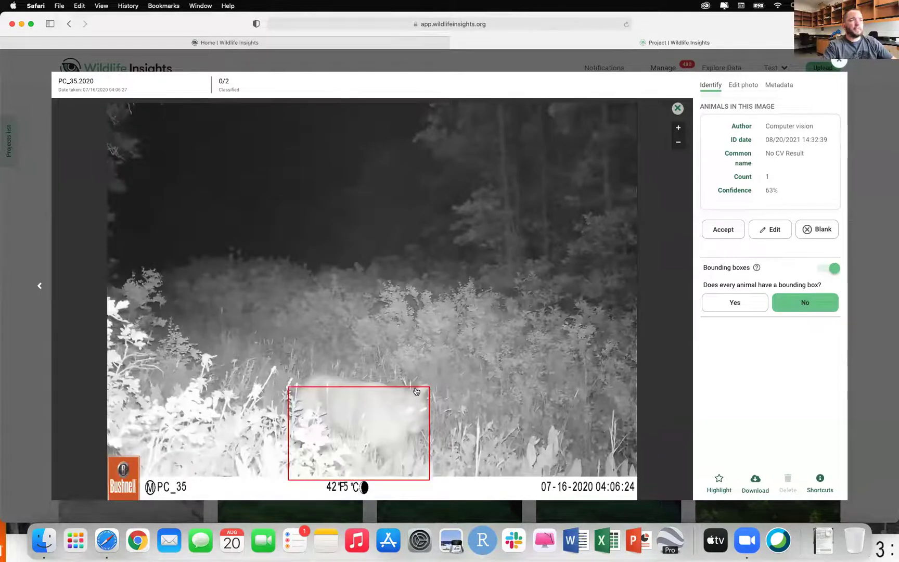
click(677, 109)
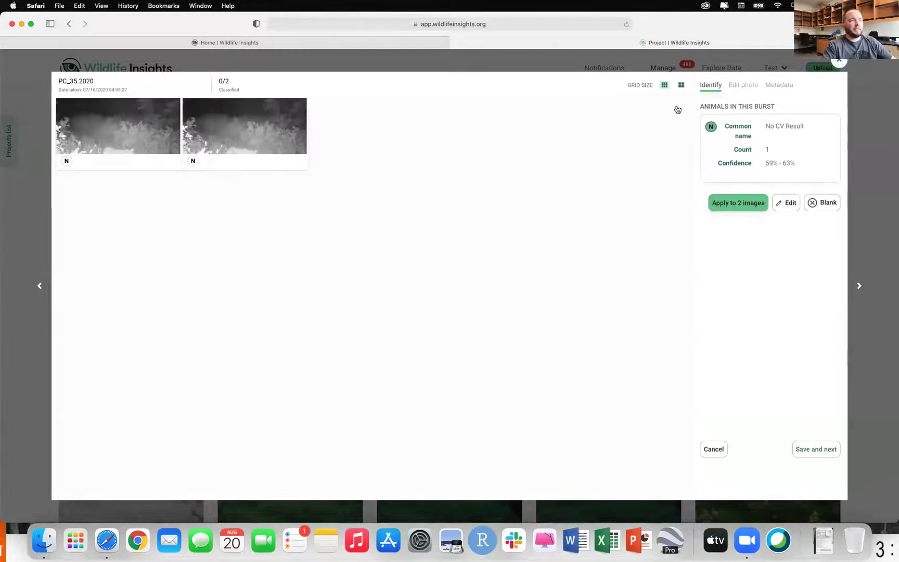
Step: Identify both remaining night images together as Puma with a count of 1, and save the burst
click(66, 108)
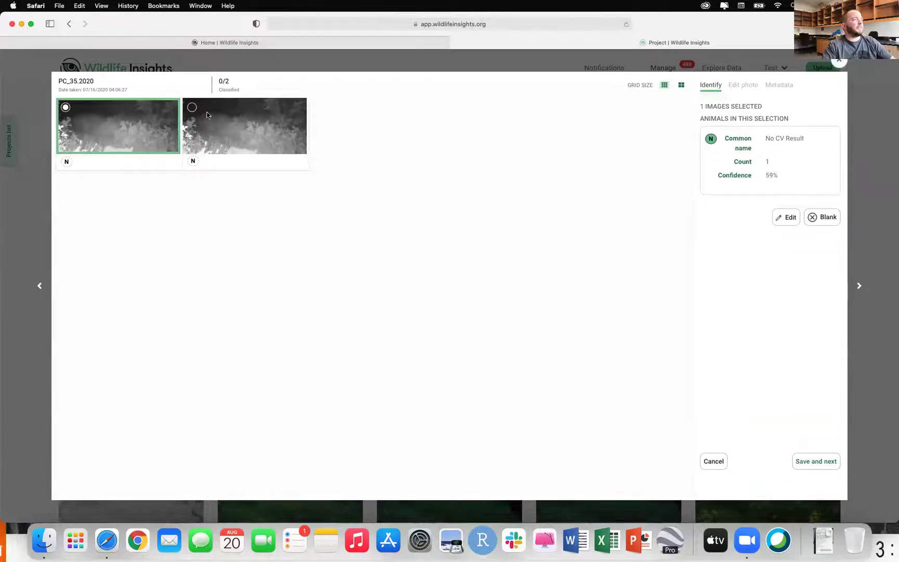
click(191, 108)
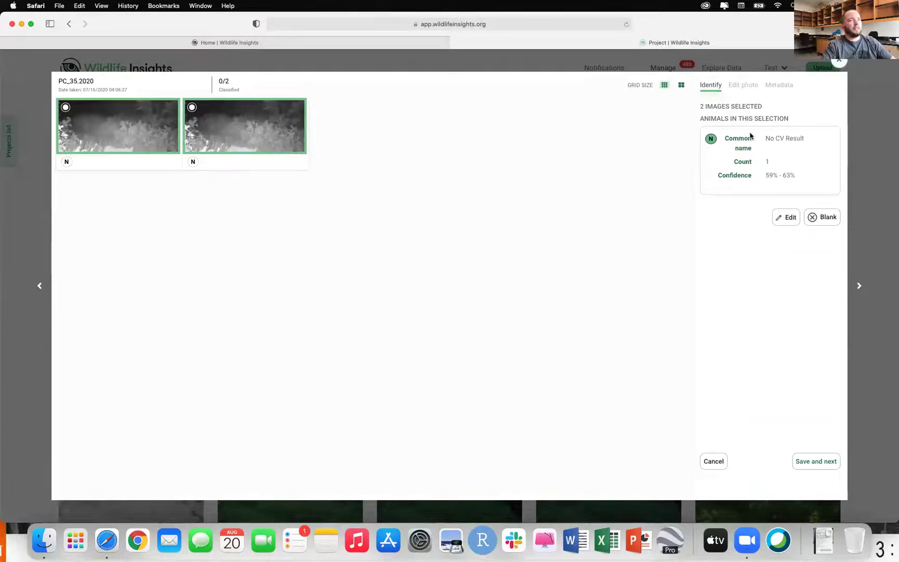
click(783, 218)
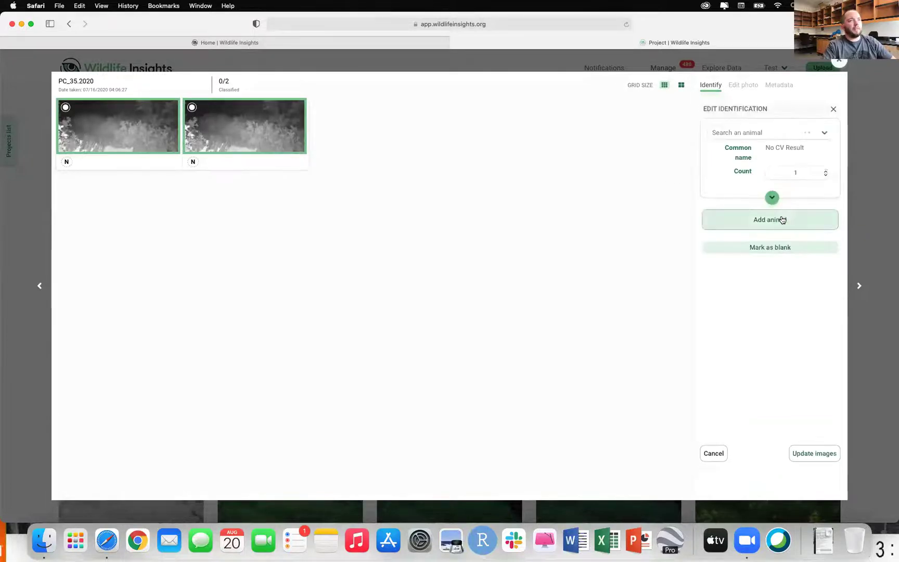
click(786, 133)
click(729, 178)
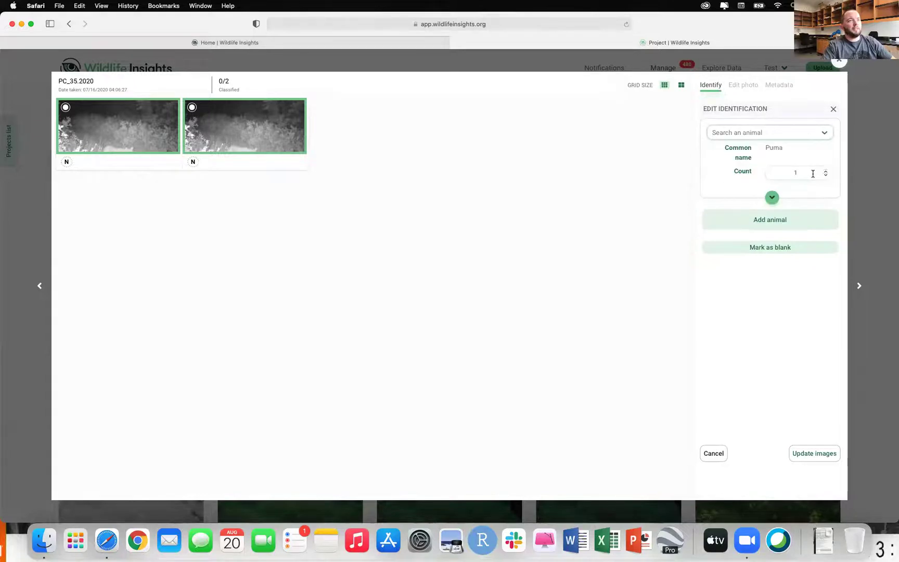
click(811, 454)
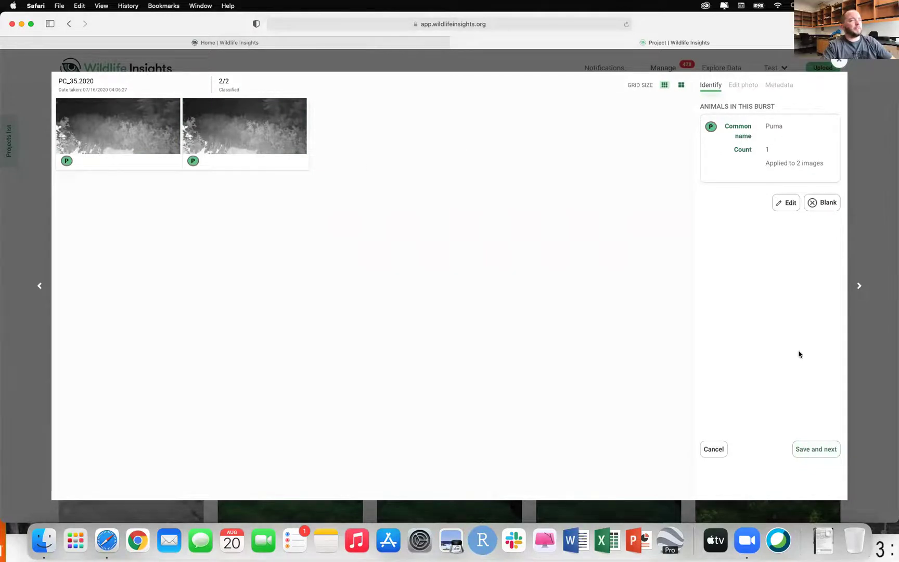
click(828, 451)
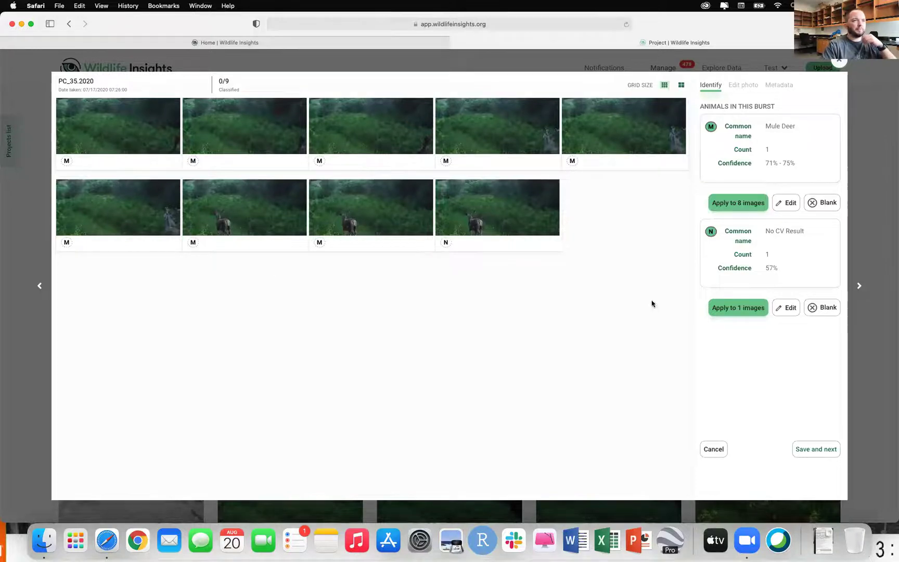
Step: Return to the project's Identify page, reload it and regroup the images into 60-second bursts
click(839, 61)
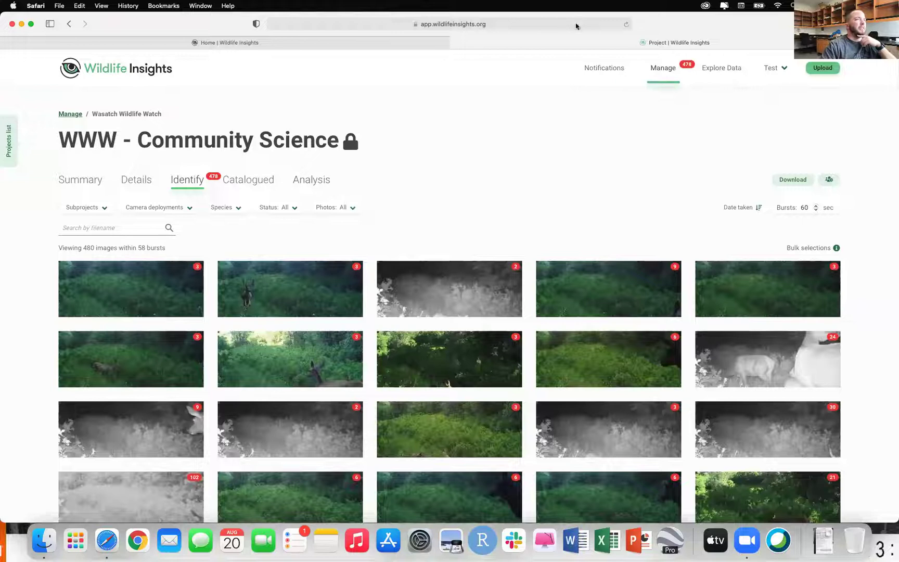
click(626, 24)
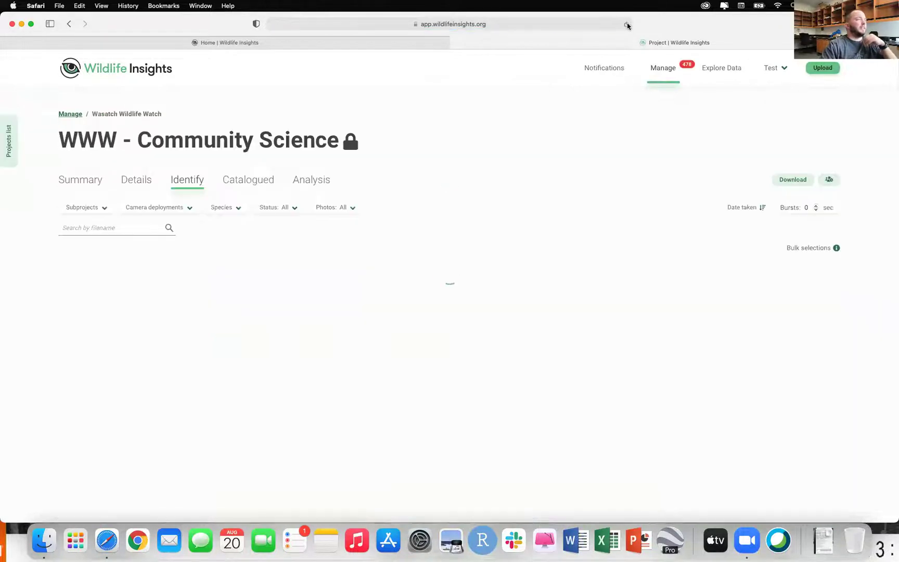
click(804, 208)
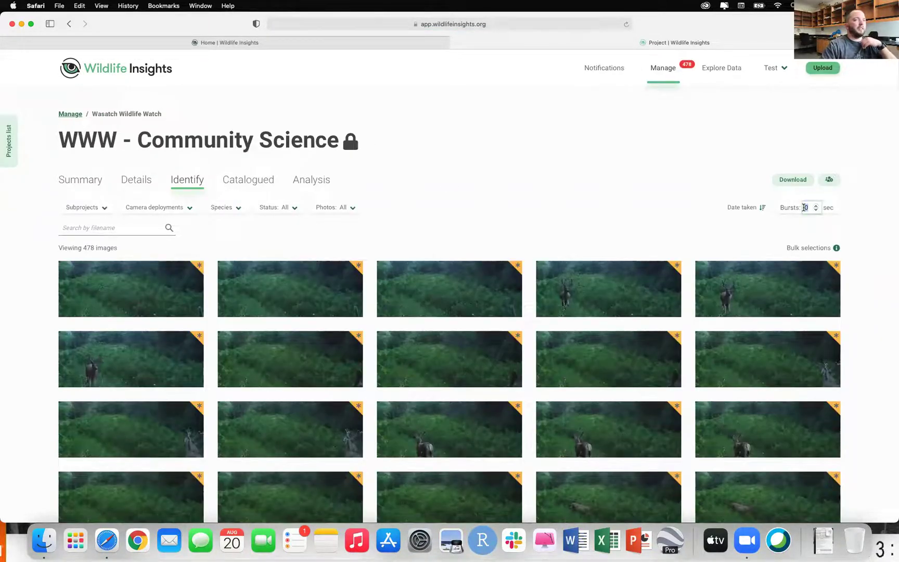
text(6)
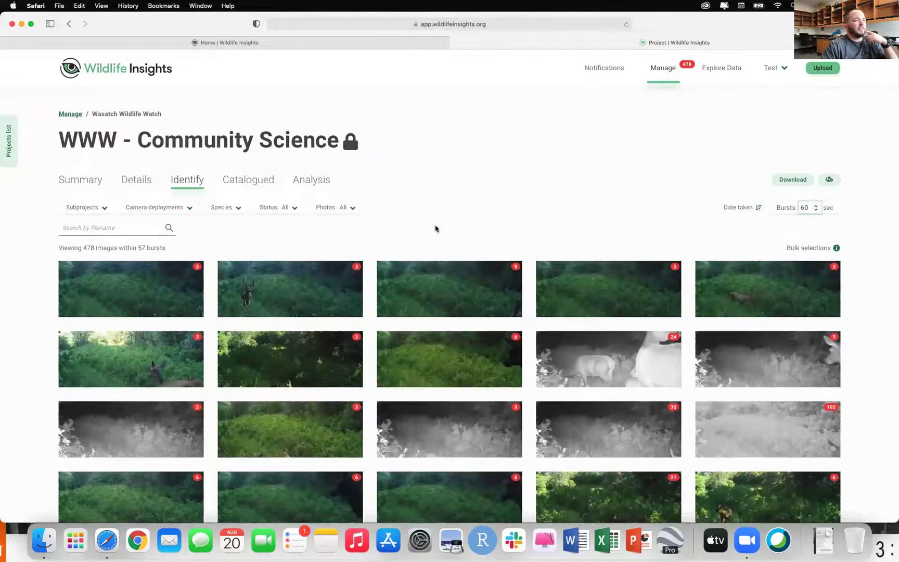
Step: Look through the remaining bursts and open the six-image burst showing a person in a blue shirt
scroll(435, 229, down, 5)
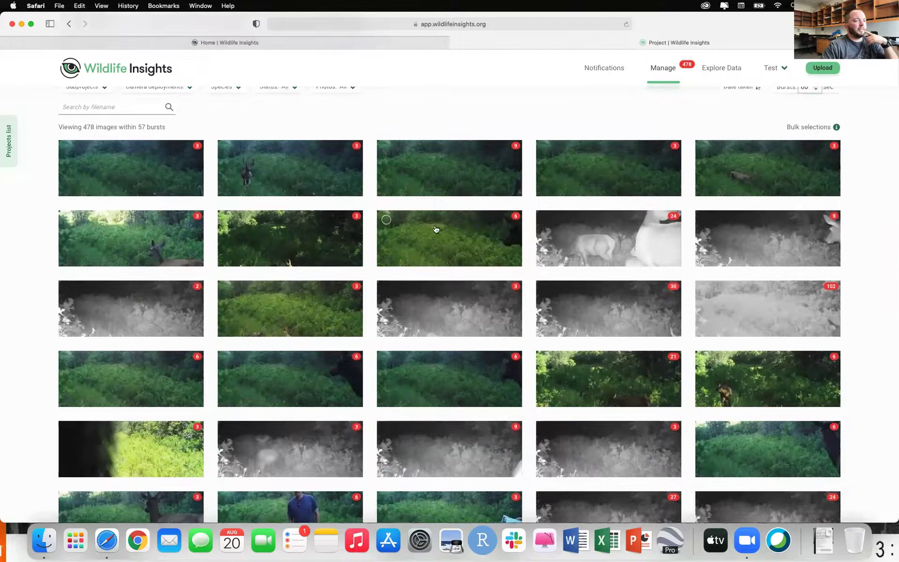
scroll(436, 230, down, 4)
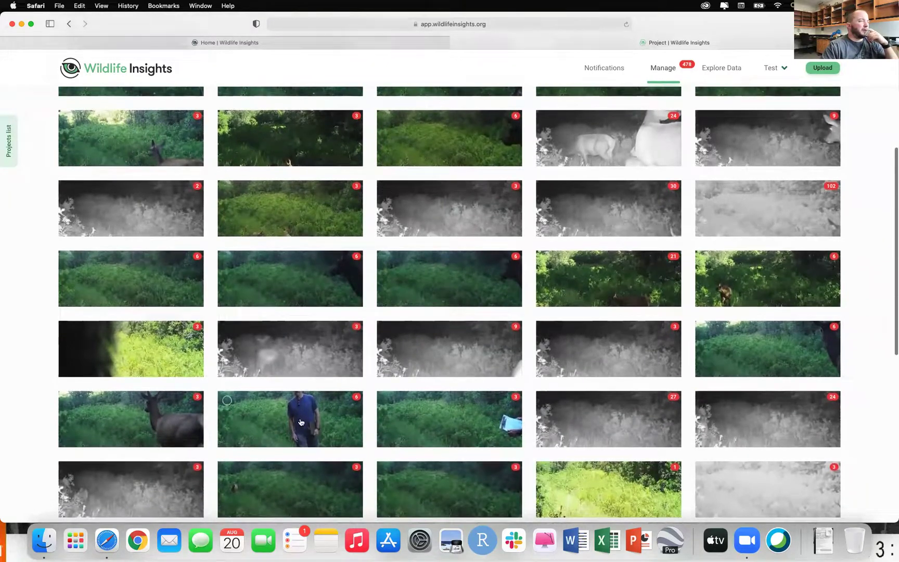
scroll(301, 423, down, 10)
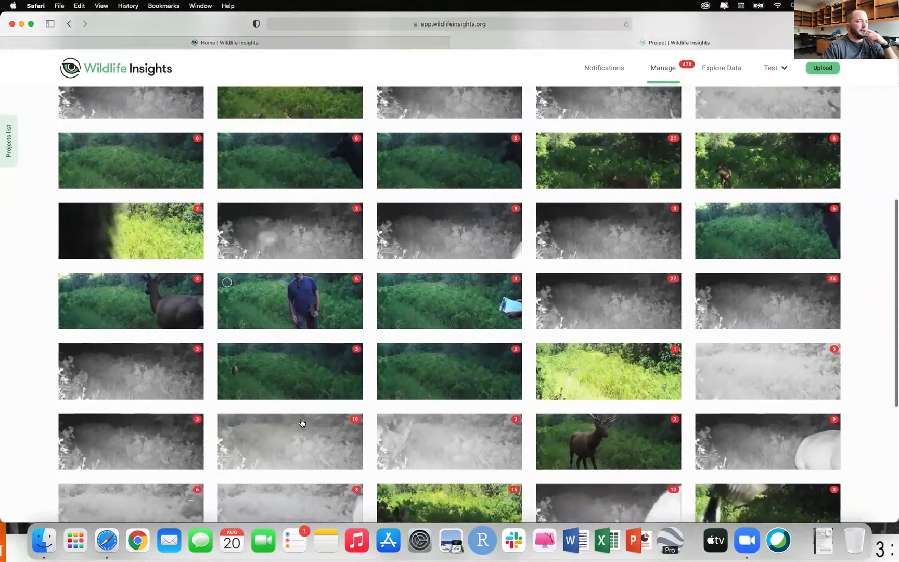
scroll(302, 423, down, 3)
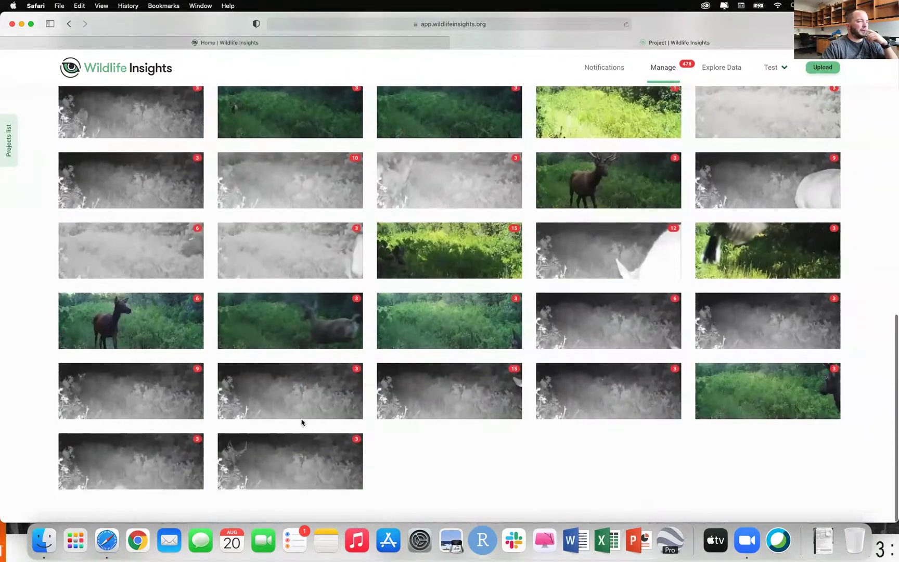
scroll(301, 419, up, 7)
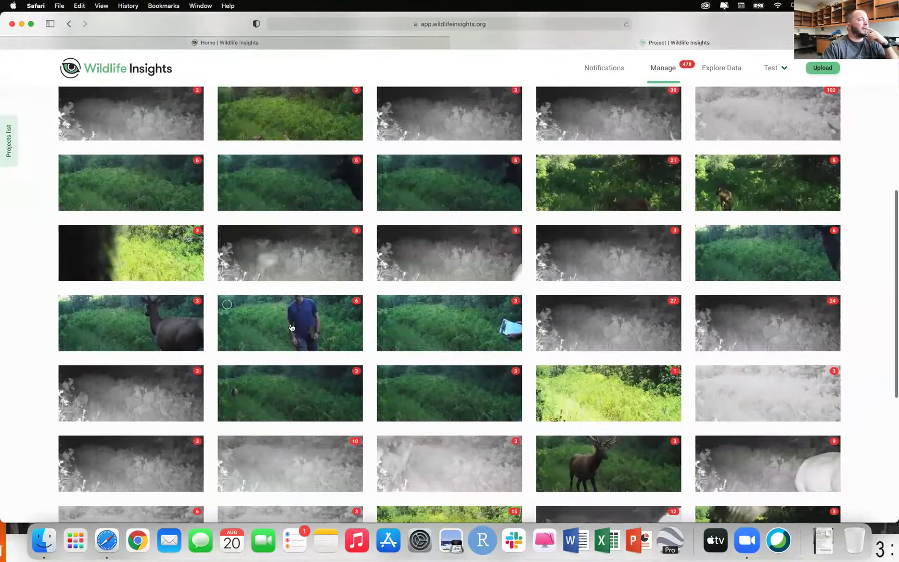
click(290, 322)
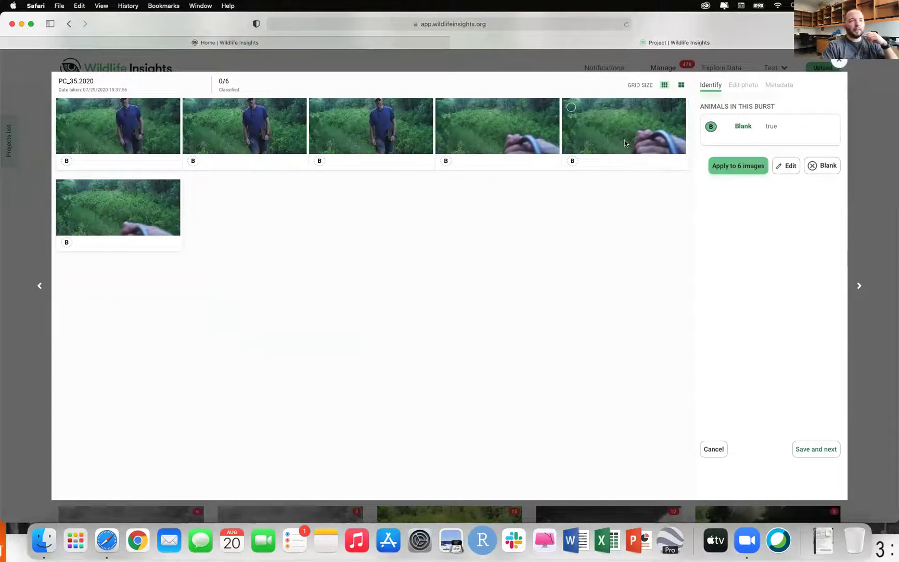
Step: Select all six images in the burst showing the person in the blue shirt
click(65, 107)
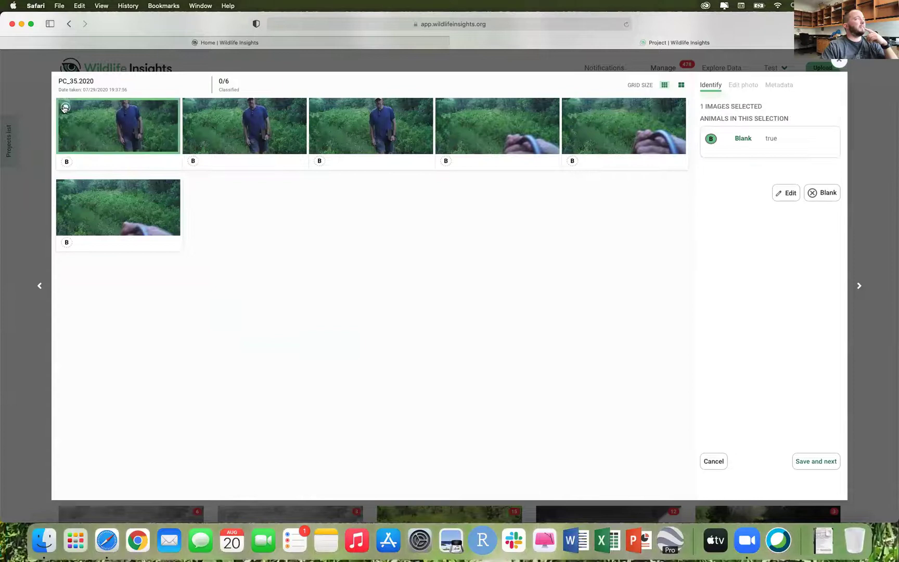
click(191, 107)
click(318, 107)
click(445, 107)
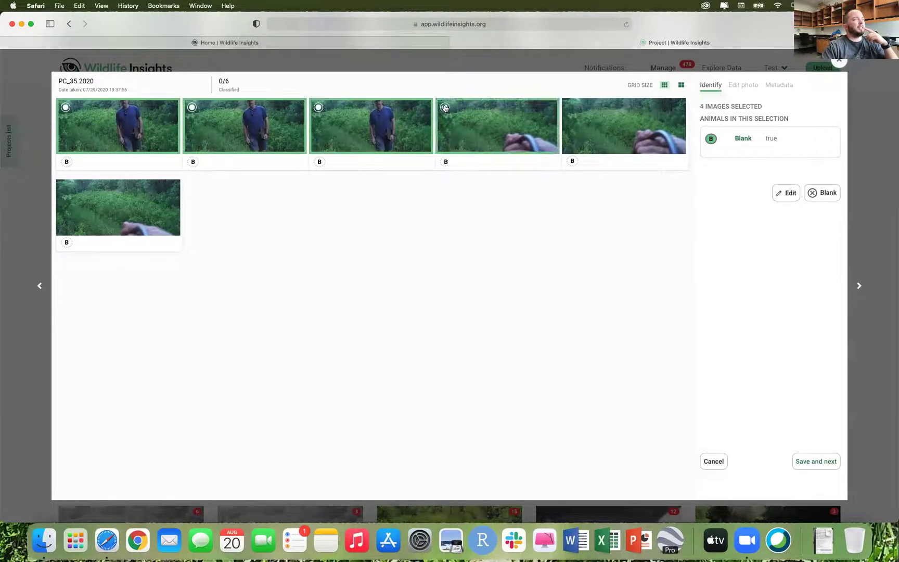
click(571, 107)
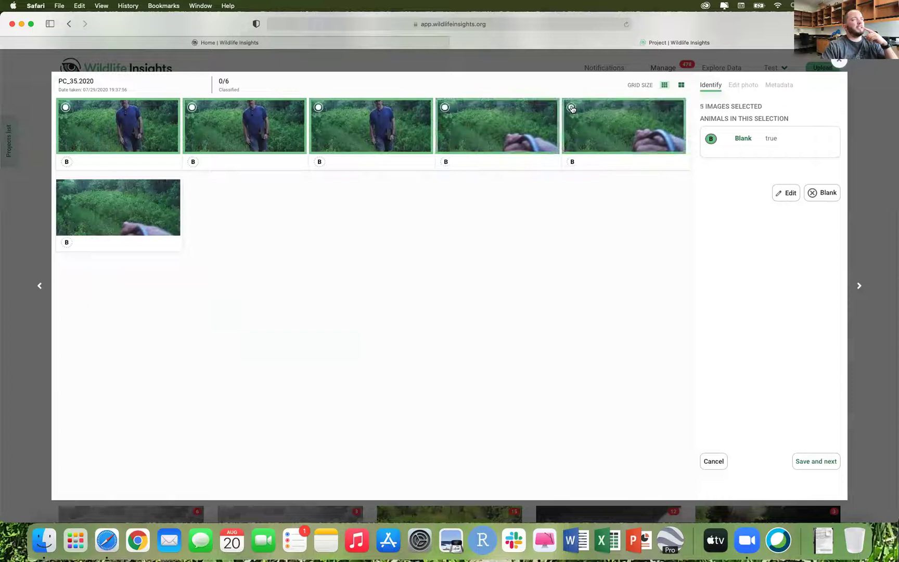
click(64, 190)
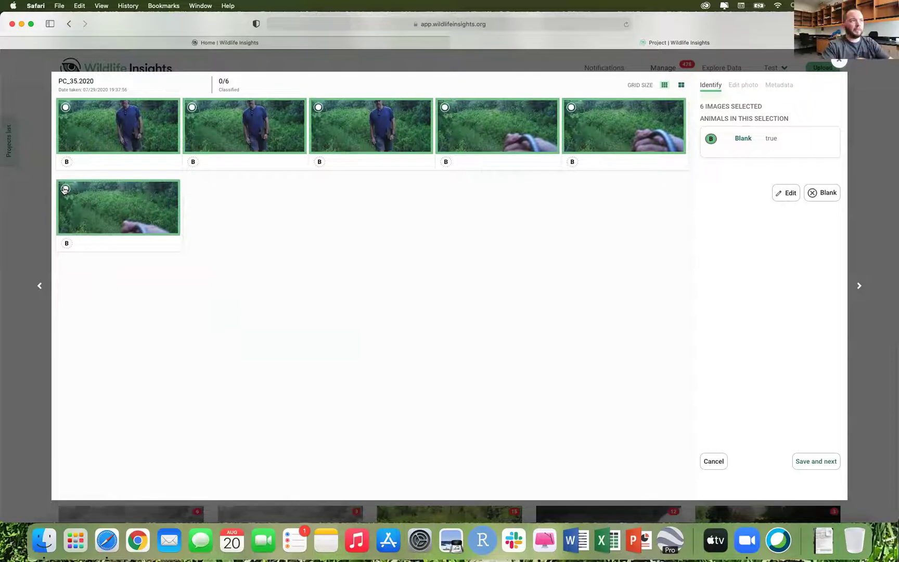
Step: Open the burst's first image at full size and edit its identification to hold a single animal entry
double_click(116, 129)
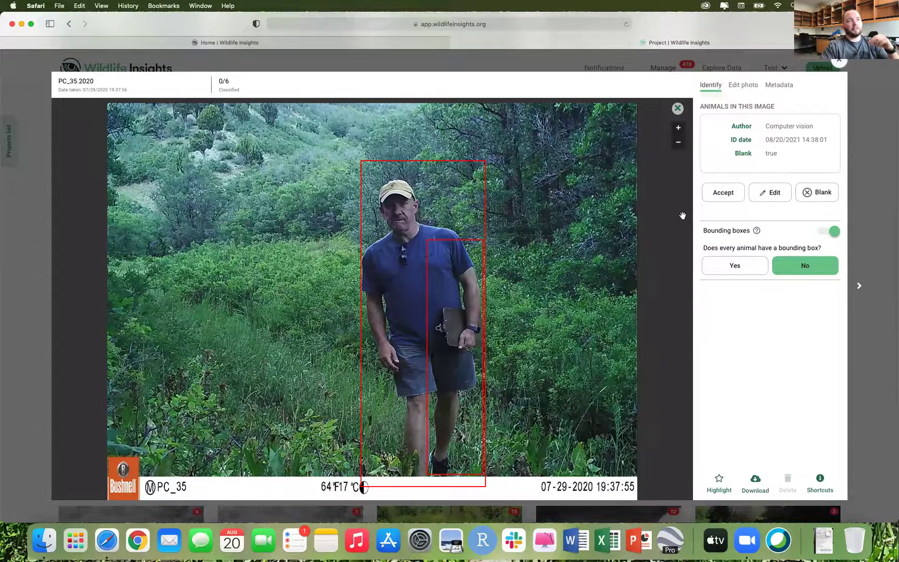
click(780, 192)
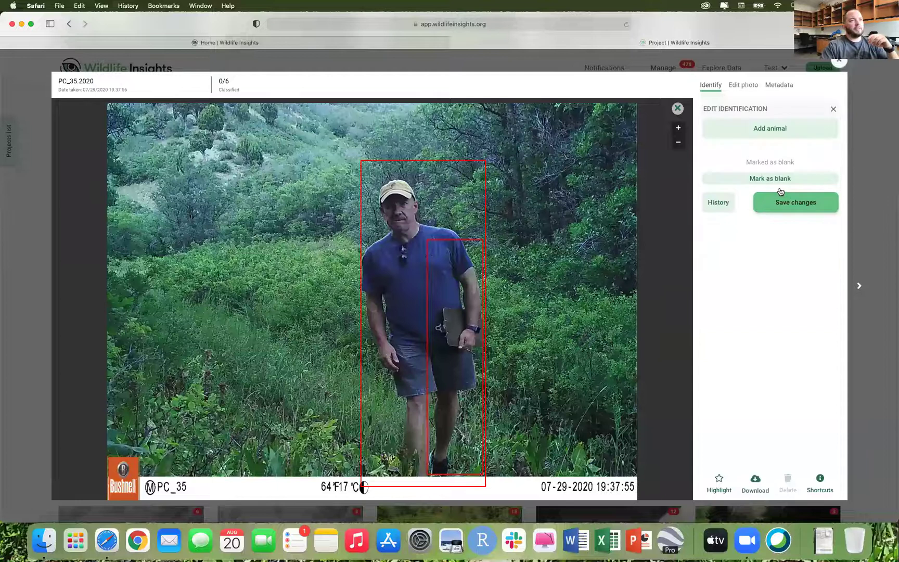
click(785, 127)
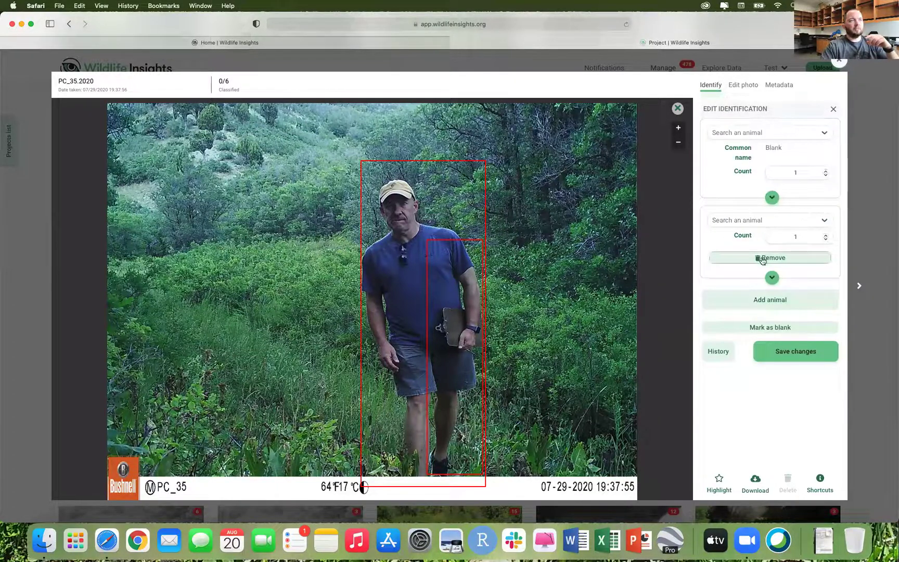
click(761, 257)
Step: Search the animals for "human", review the available human labels and set the common name to Human-Camera Trapper
click(791, 133)
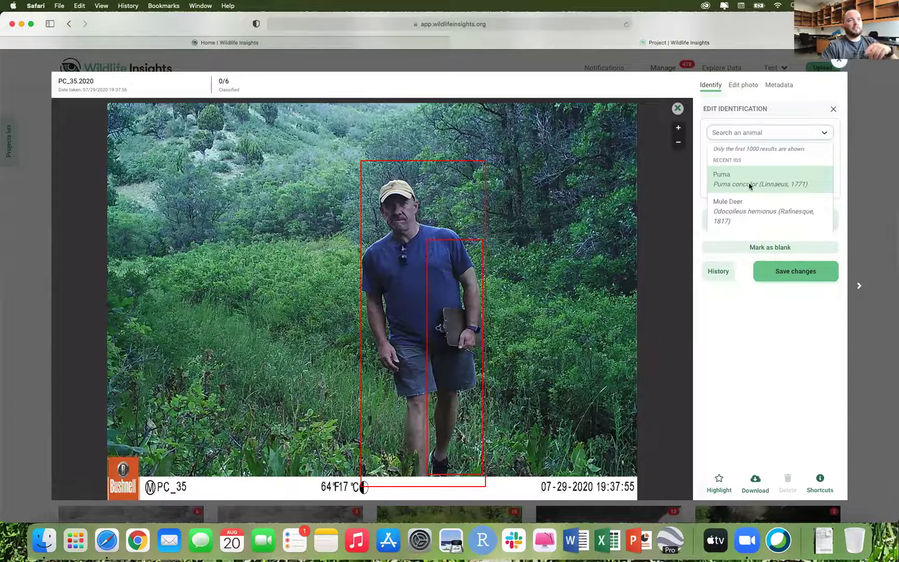
text(human)
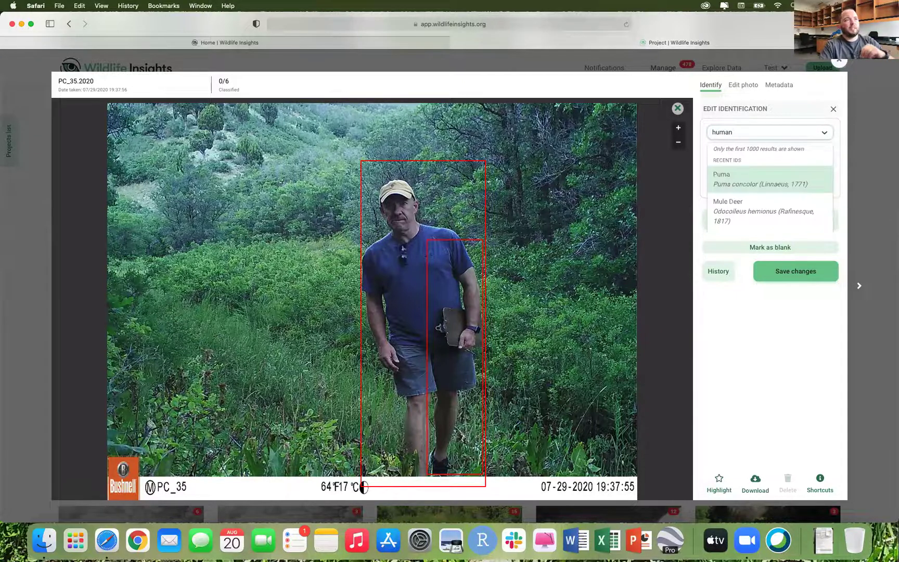
scroll(737, 203, down, 3)
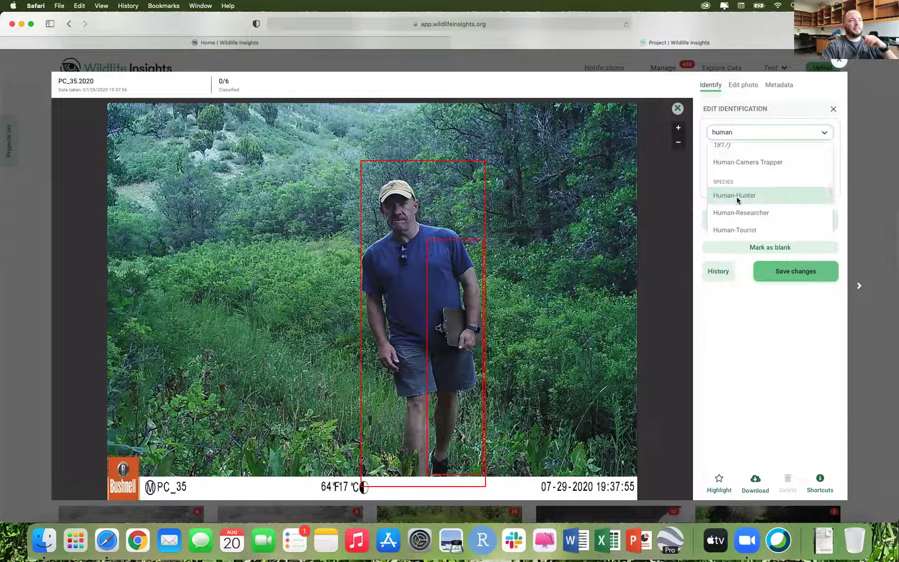
scroll(737, 200, down, 5)
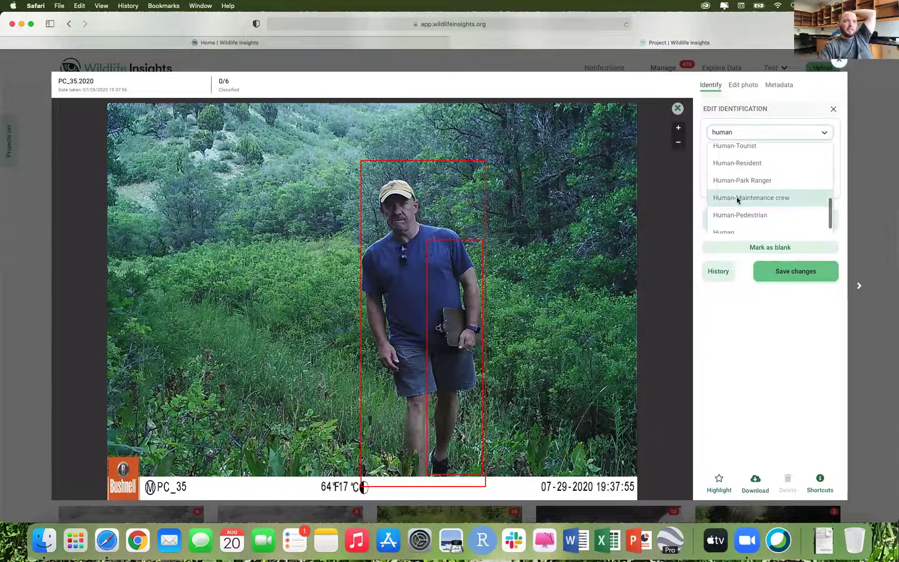
scroll(745, 205, down, 1)
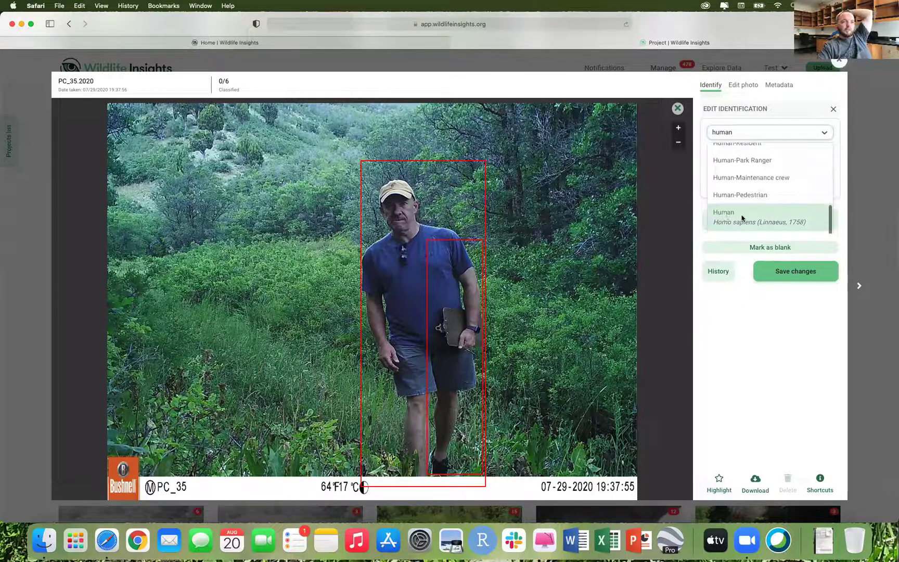
scroll(743, 208, up, 5)
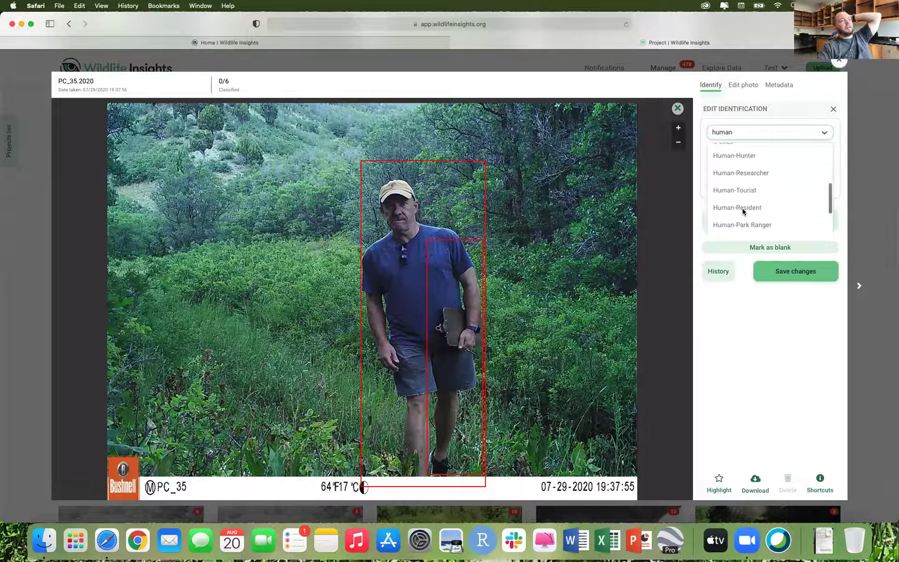
scroll(723, 177, up, 3)
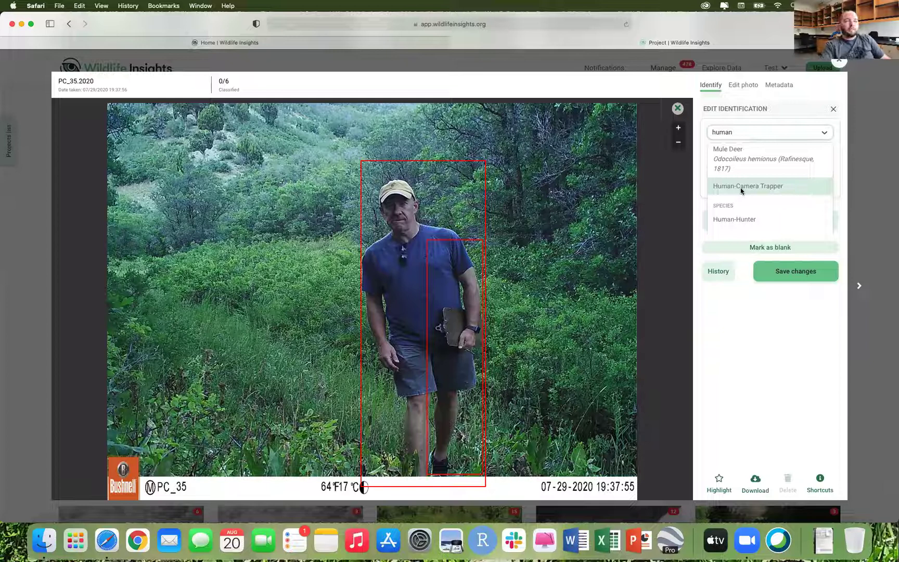
scroll(761, 184, down, 6)
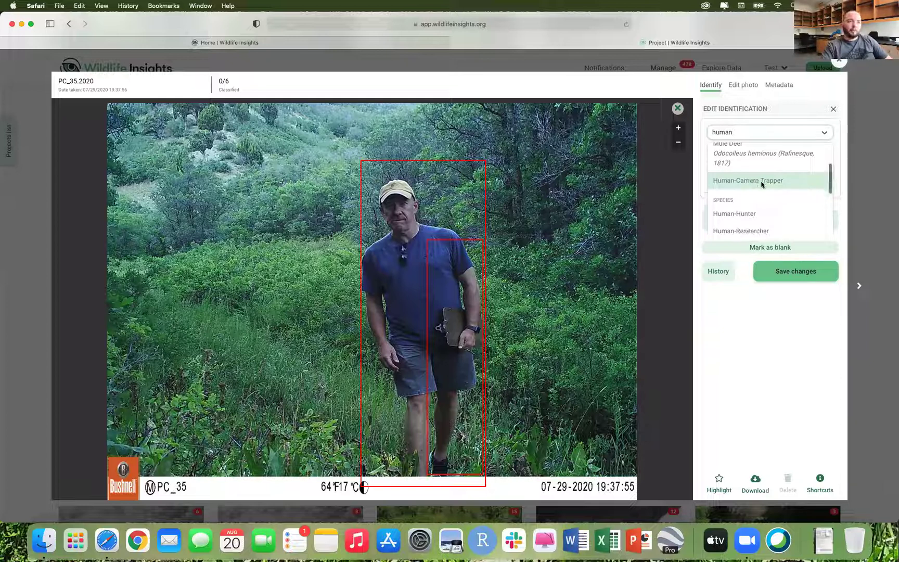
scroll(751, 174, up, 5)
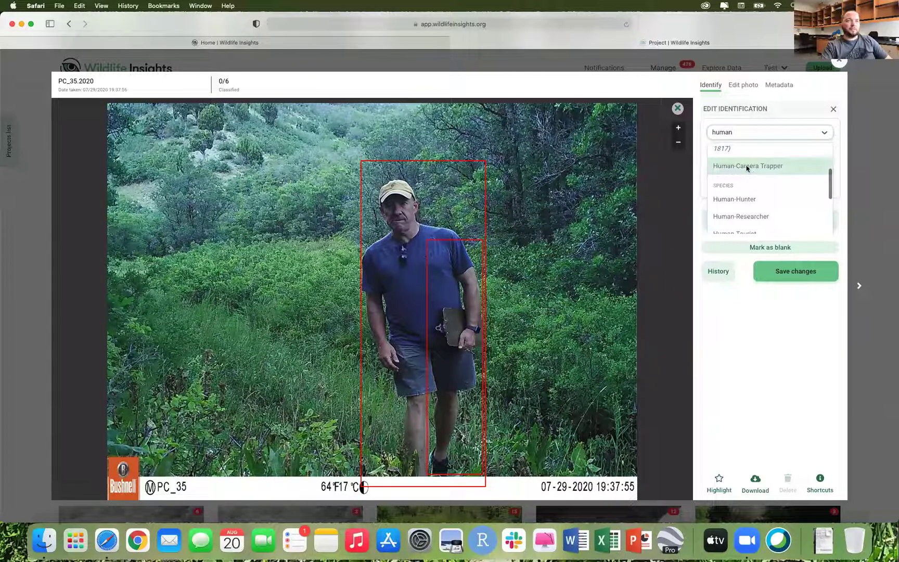
click(747, 167)
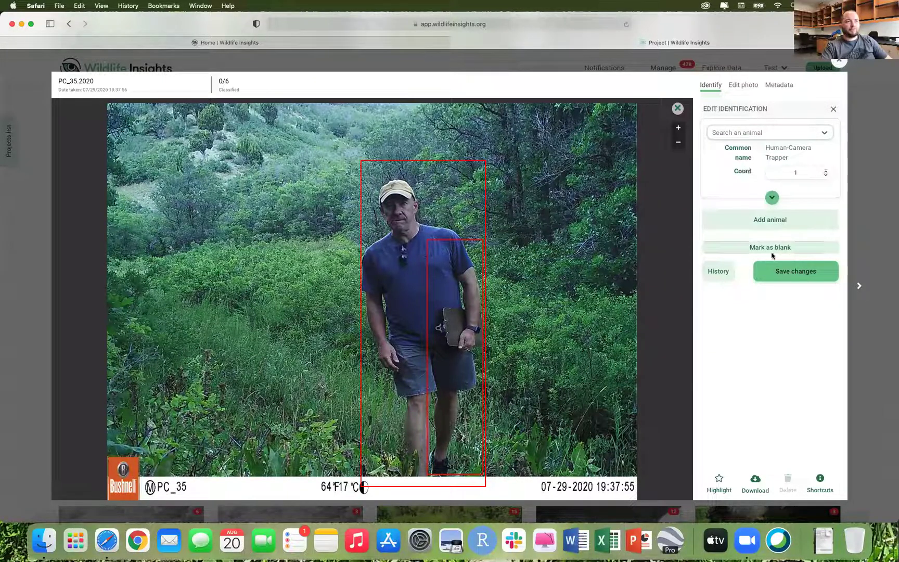
Step: Save the image's identification, agree to the photo's deletion and return to the burst's image grid
click(780, 271)
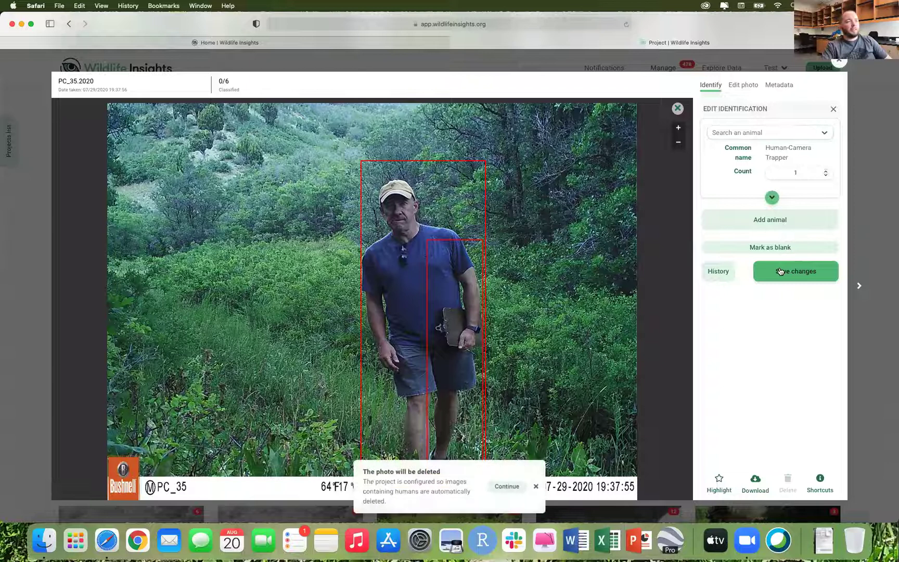
click(512, 488)
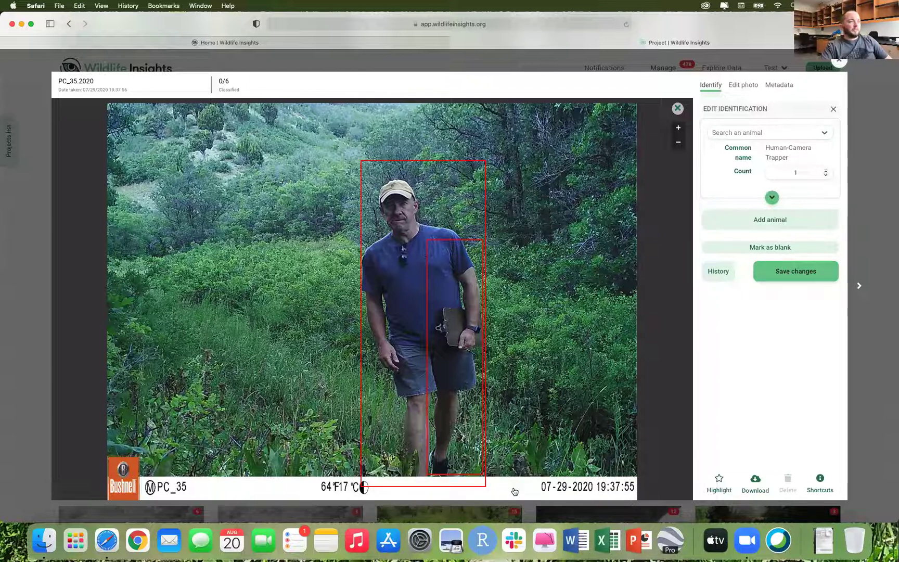
click(677, 108)
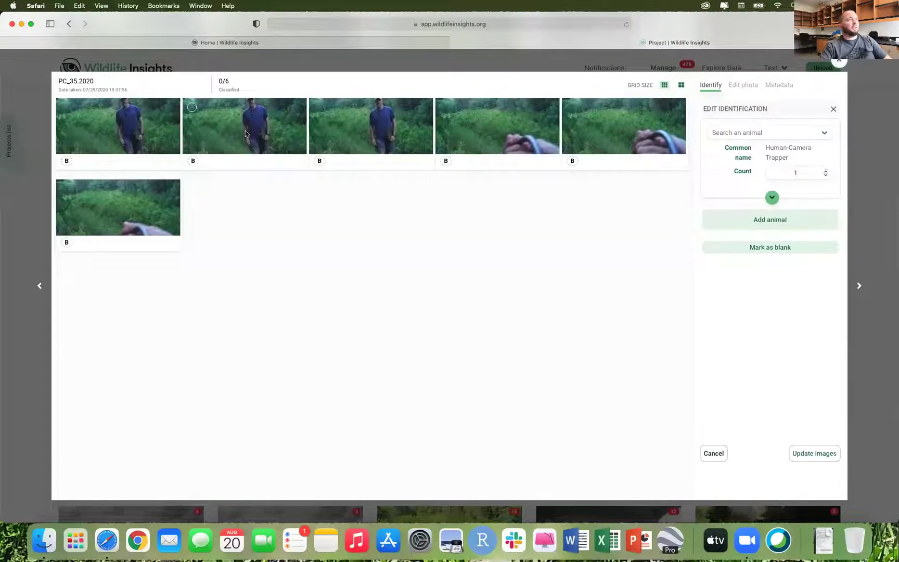
Step: Identify the five remaining images of the burst together as Human-Camera Trapper with a count of 1, and update them
click(65, 107)
click(192, 107)
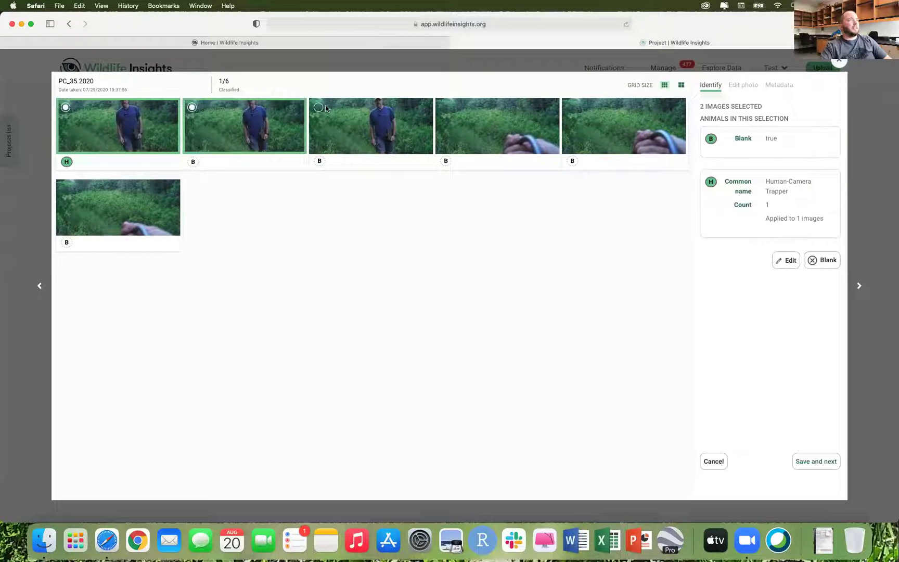
click(318, 108)
click(445, 107)
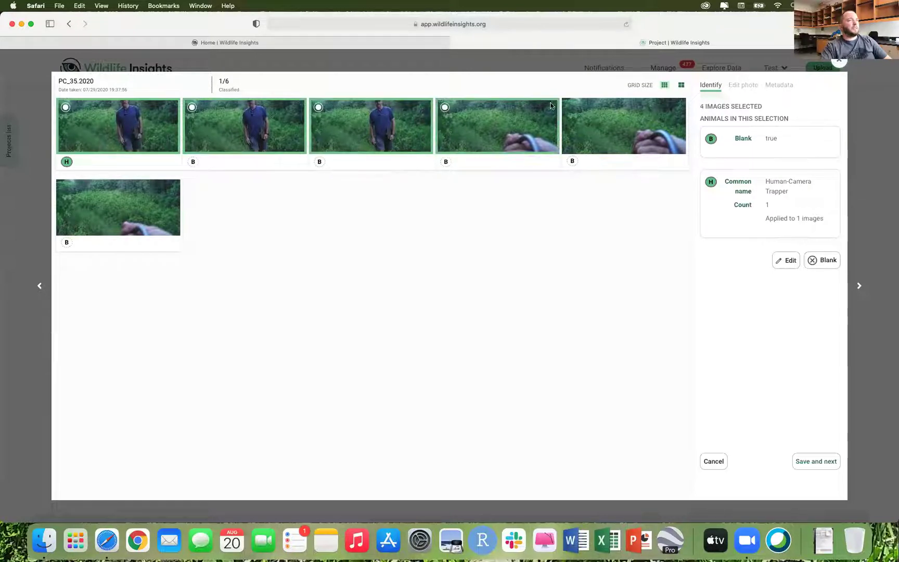
click(571, 107)
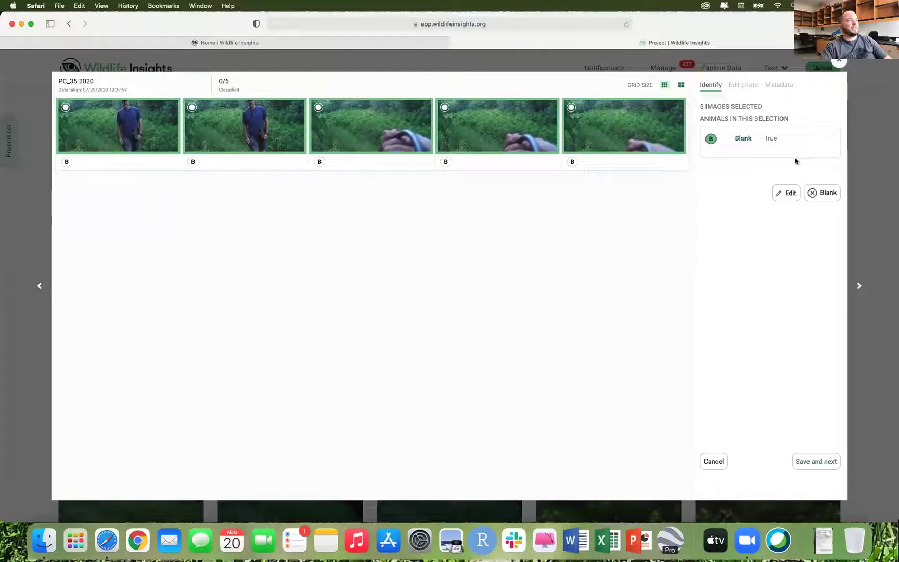
click(791, 193)
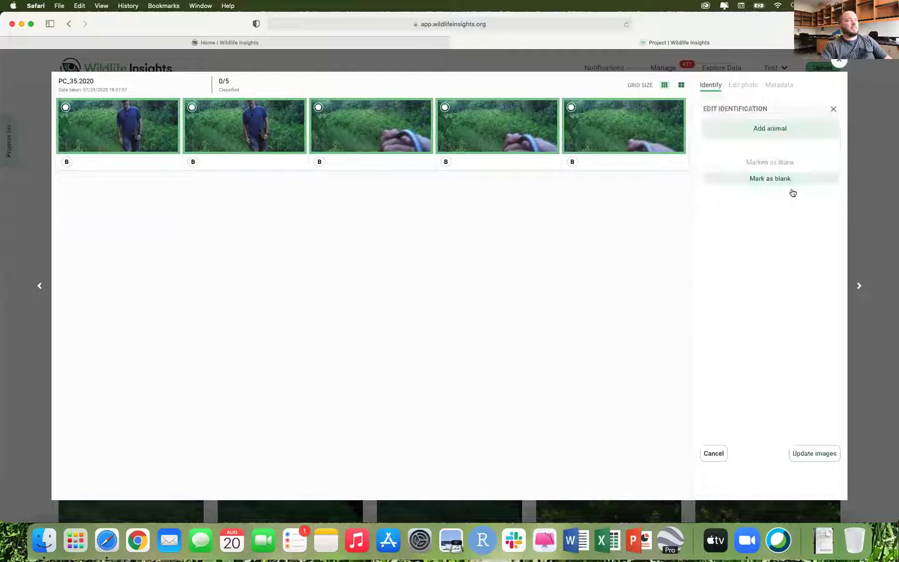
click(784, 129)
click(772, 257)
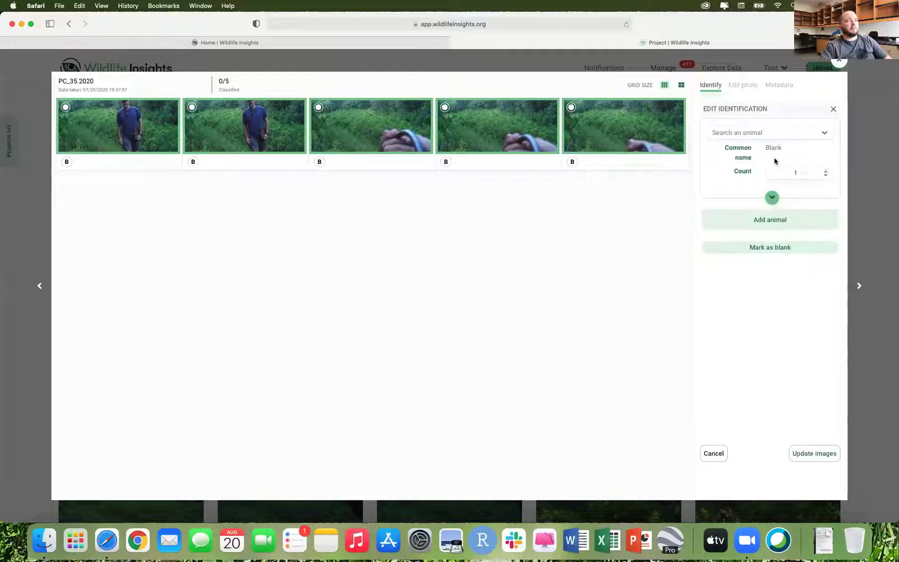
click(803, 134)
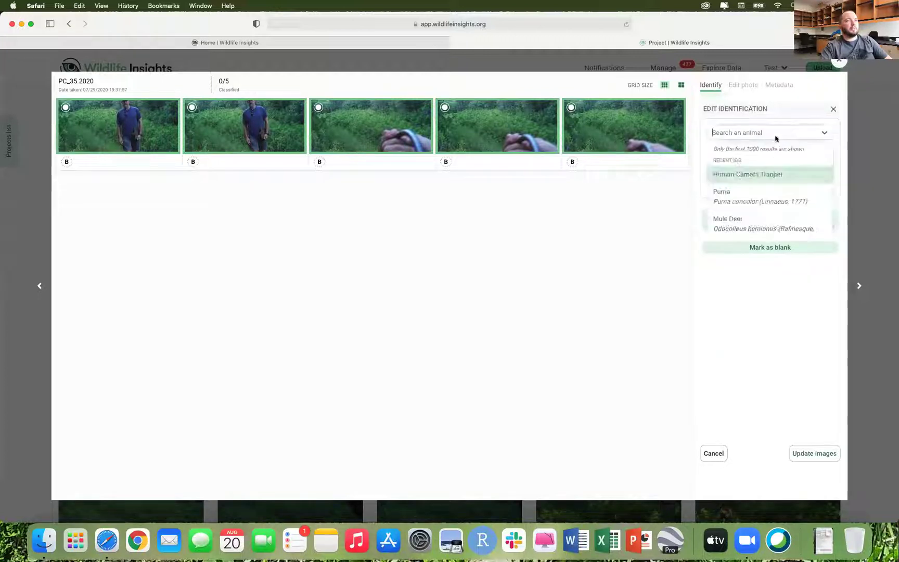
click(755, 177)
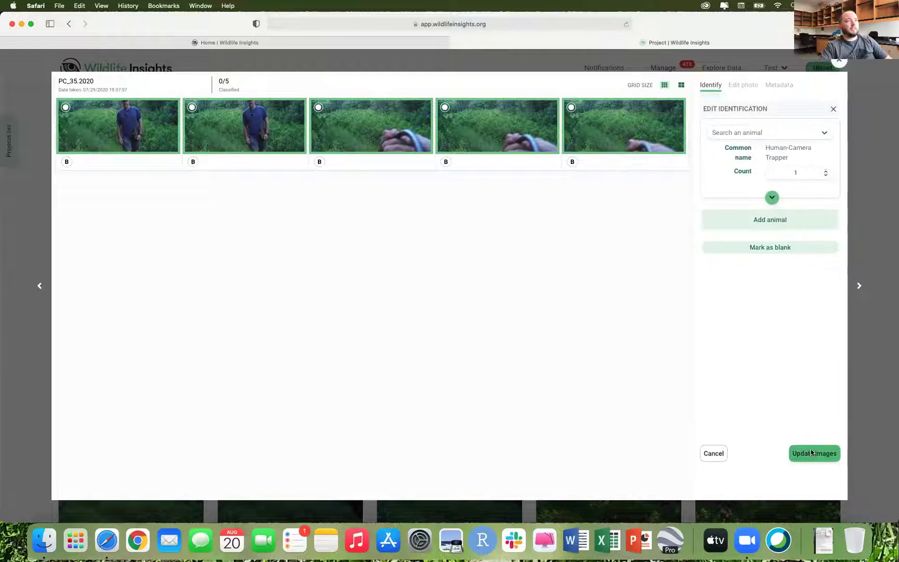
click(811, 452)
click(801, 446)
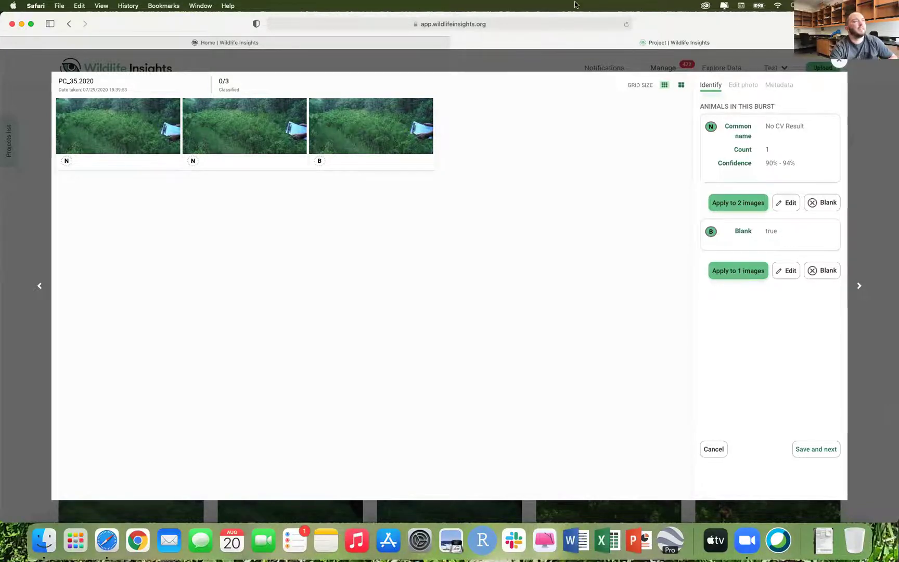
Step: Close the open three-image burst and look through the remaining bursts on the project's Identify page
click(838, 64)
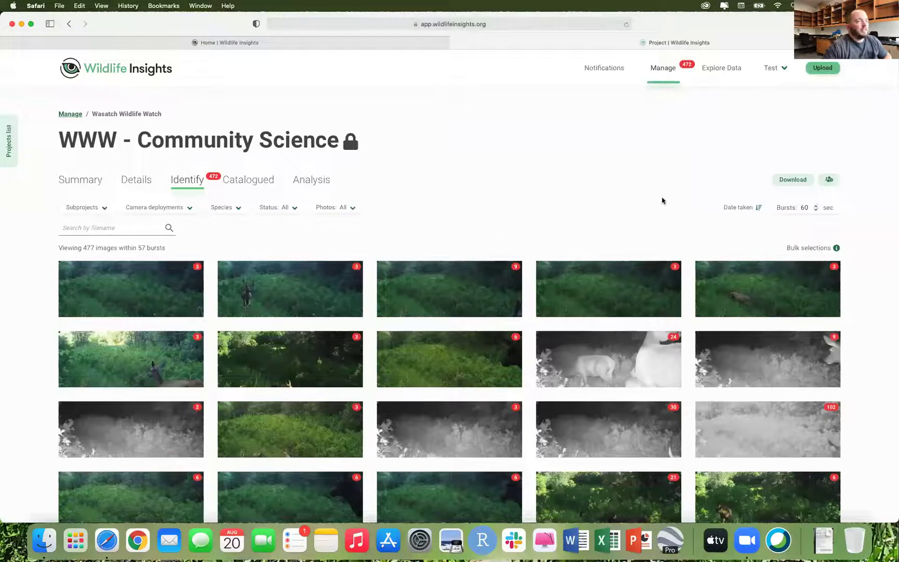
mouse_move(400, 342)
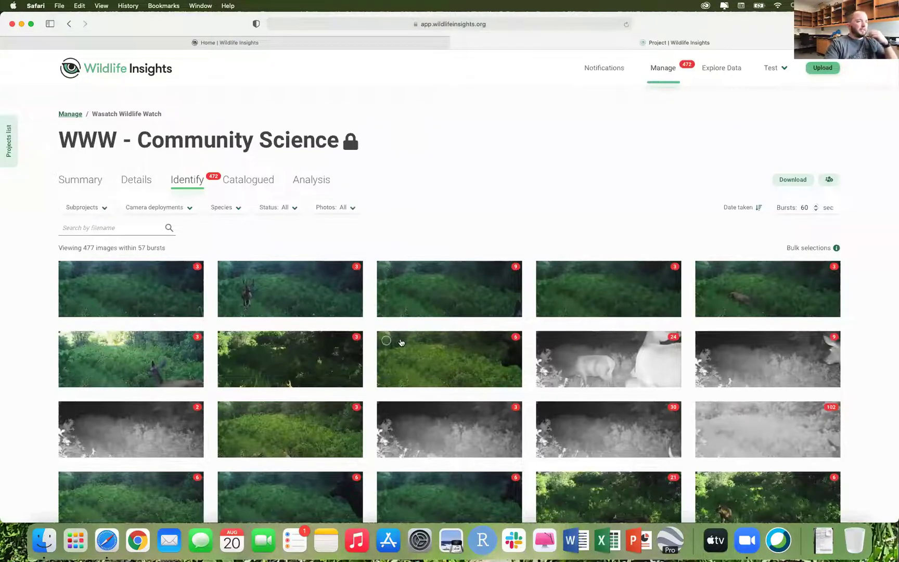
scroll(400, 342, down, 10)
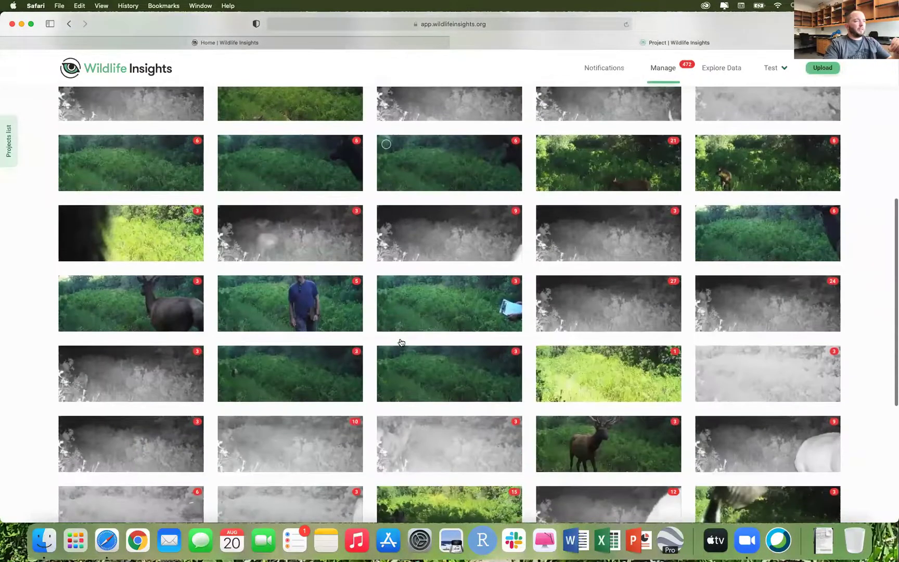
scroll(400, 342, down, 6)
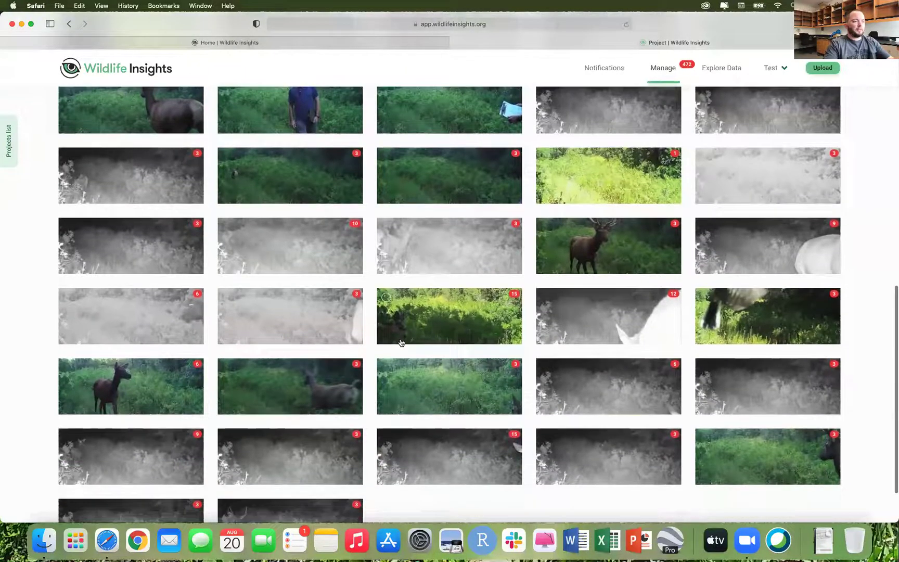
scroll(401, 341, up, 20)
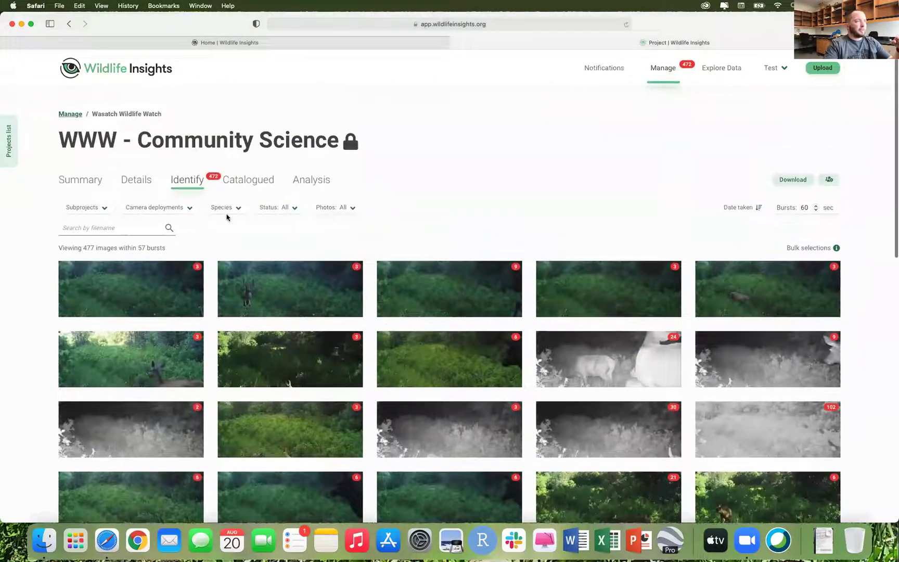